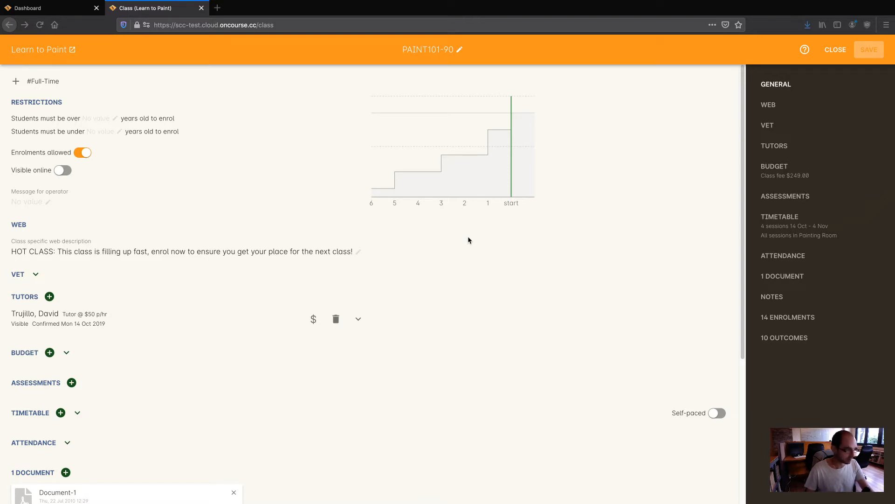
Step: Browse the class's Web, VET, Tutors, Assessments and Timetable sections
scroll(405, 235, "down", 5)
scroll(404, 235, "up", 4)
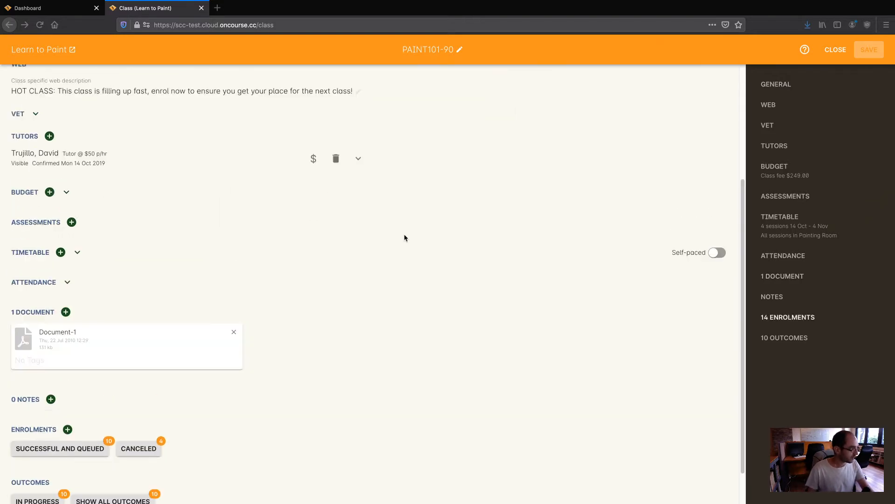
scroll(404, 236, "up", 1)
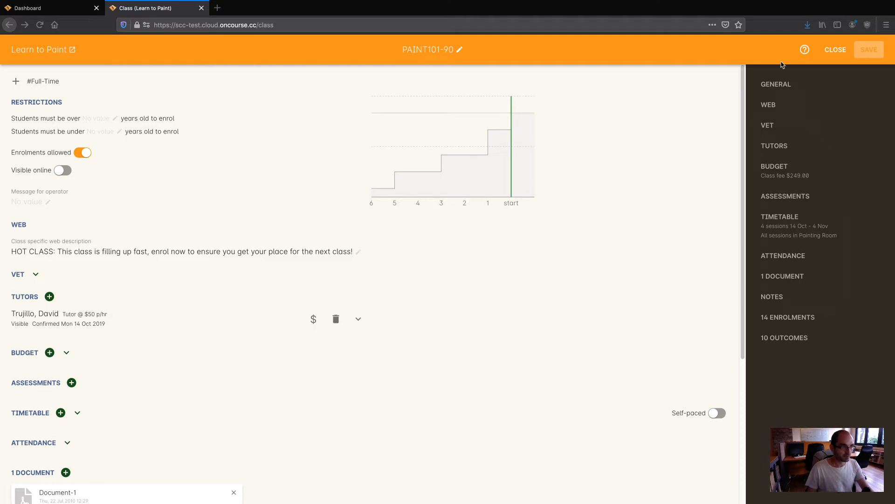
left_click(769, 105)
left_click(771, 126)
left_click(775, 145)
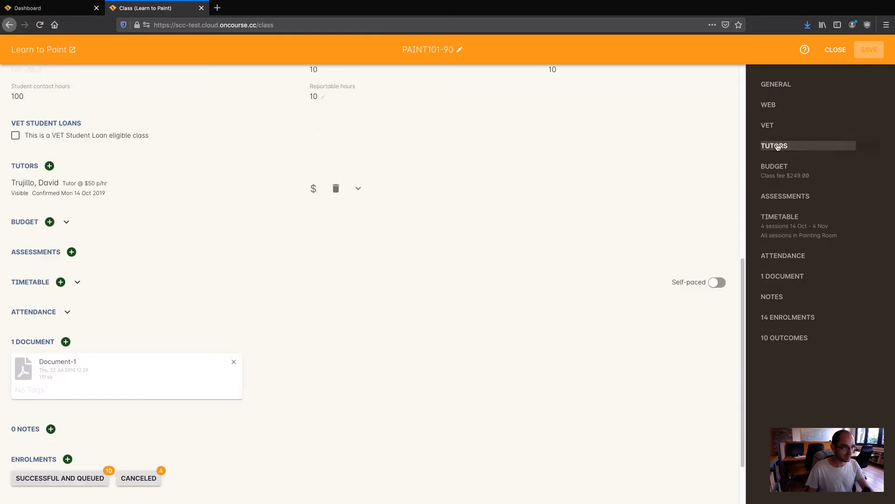
left_click(781, 199)
left_click(783, 228)
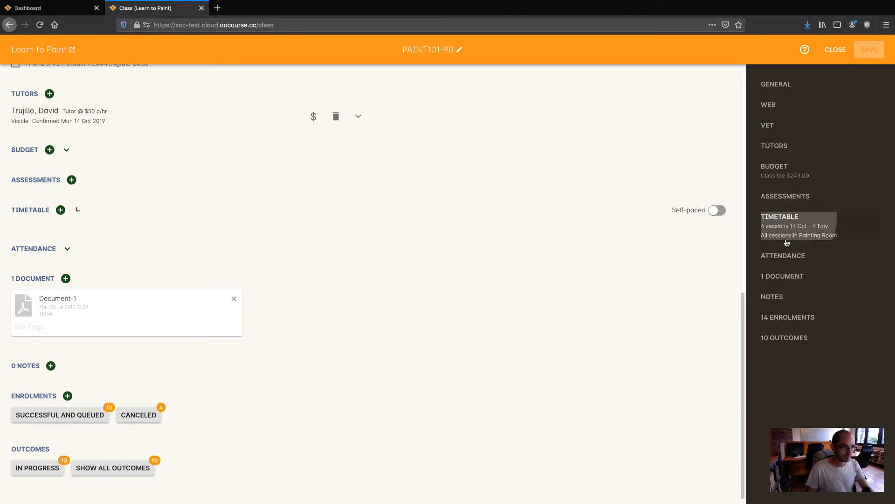
Step: Check the Attendance, Documents and Enrolments sections, then return to the General details
left_click(785, 257)
left_click(794, 278)
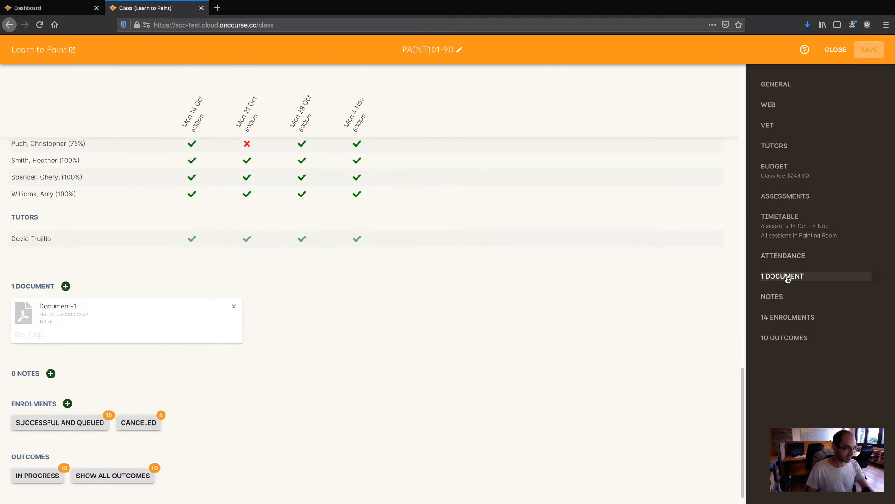
left_click(788, 317)
left_click(769, 107)
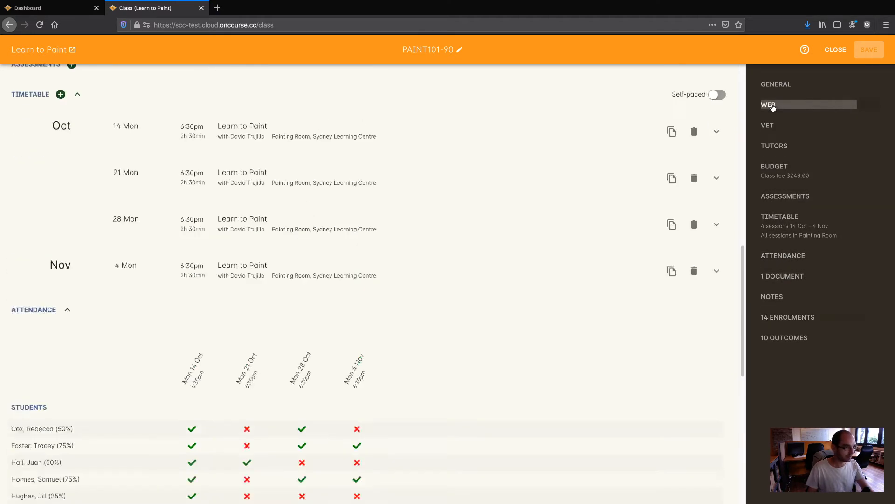
left_click(774, 86)
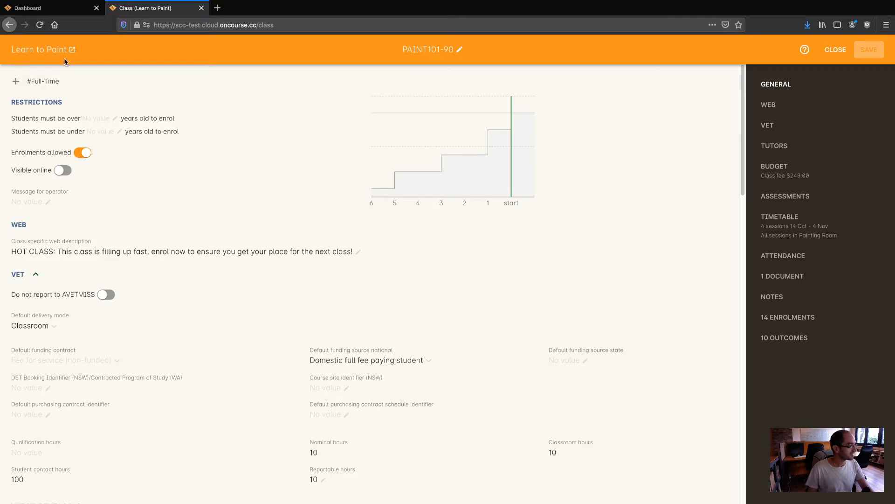
left_click(460, 50)
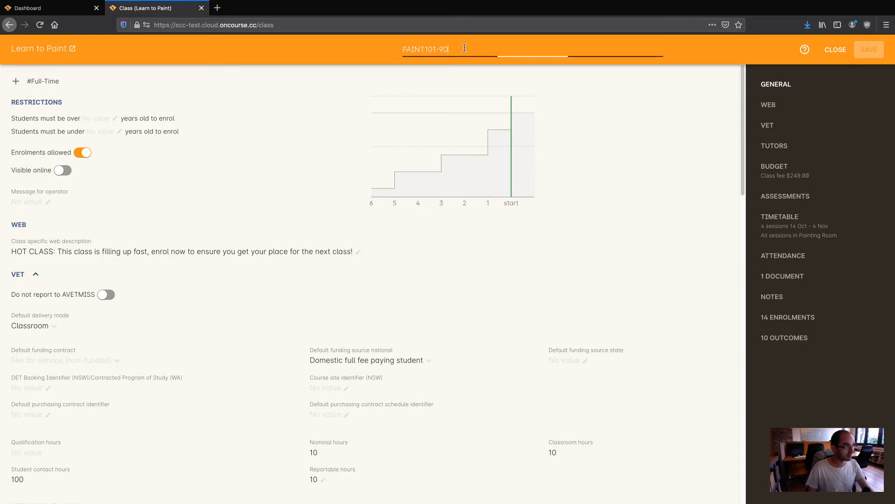
left_click(432, 48)
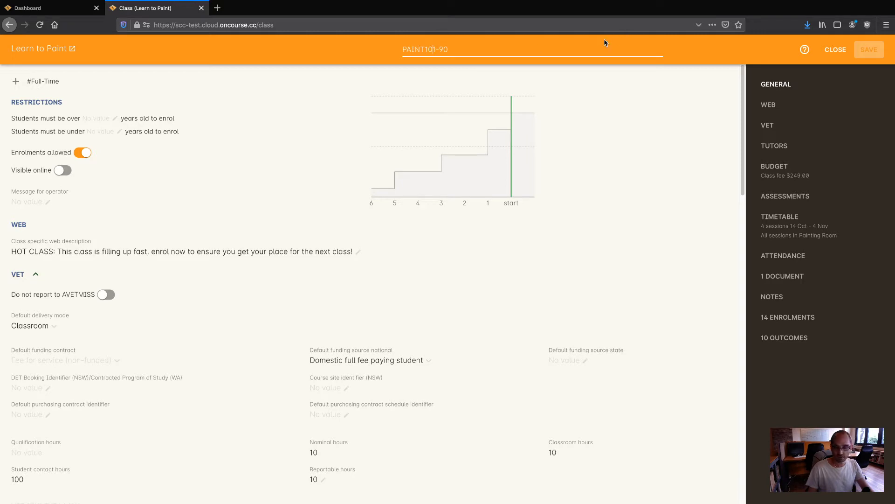
left_click(827, 52)
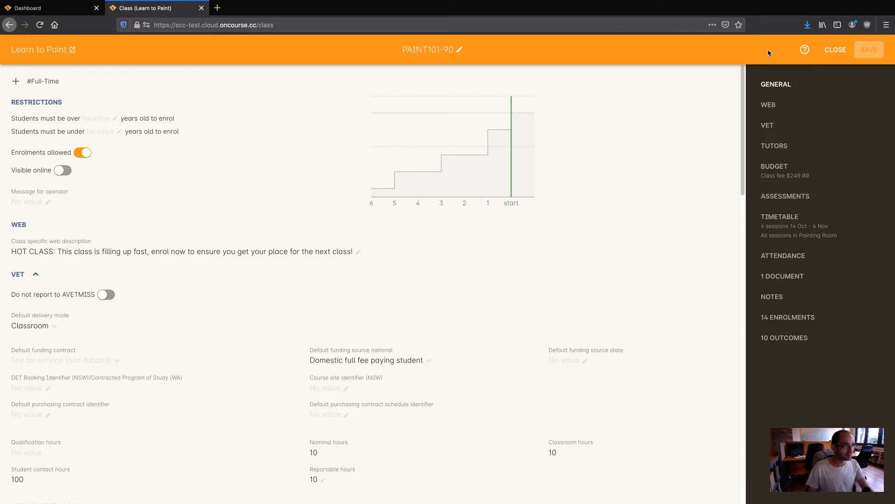
left_click(805, 52)
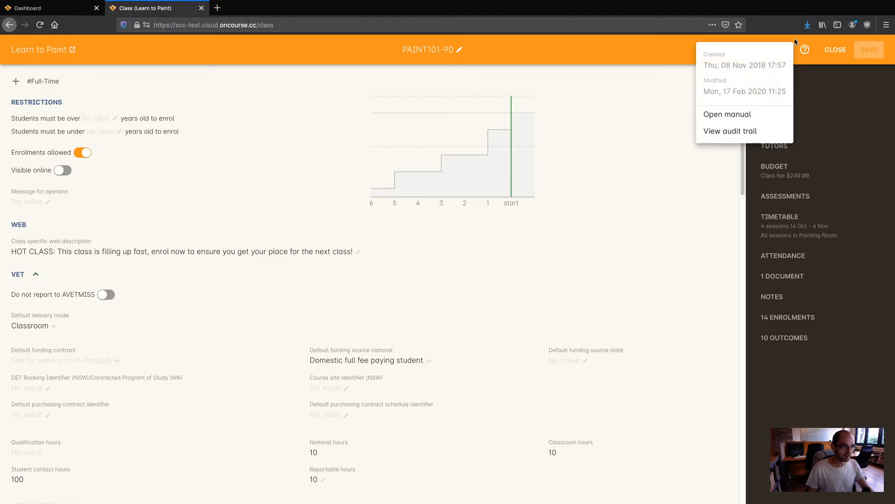
left_click(690, 40)
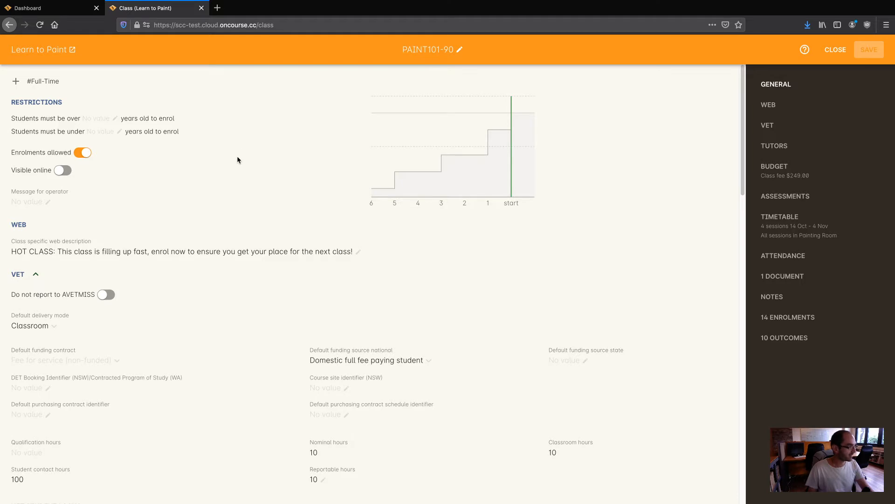
Step: Switch on Visible online under Restrictions for class PAINT101-90
scroll(229, 161, "down", 1)
scroll(216, 168, "up", 1)
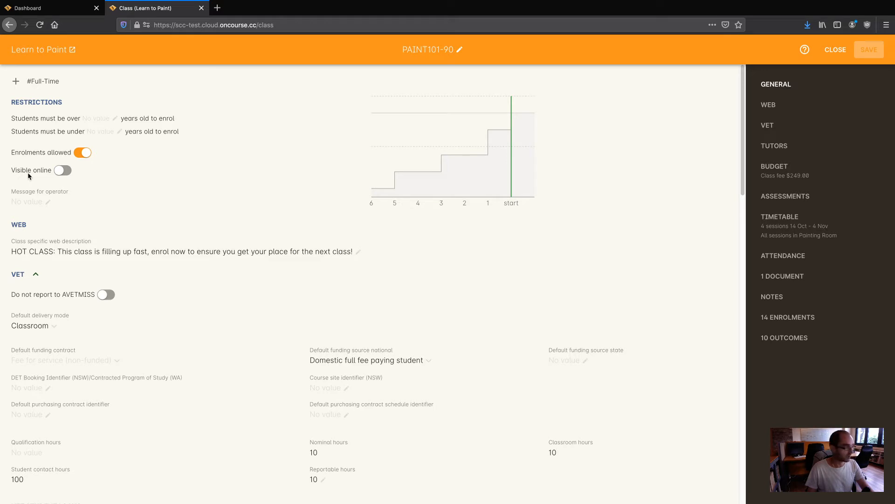
left_click(62, 173)
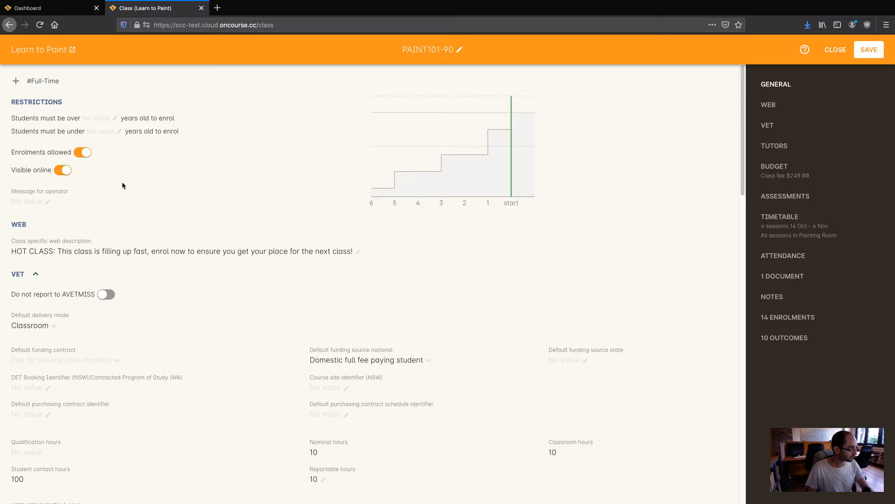
scroll(121, 181, "down", 1)
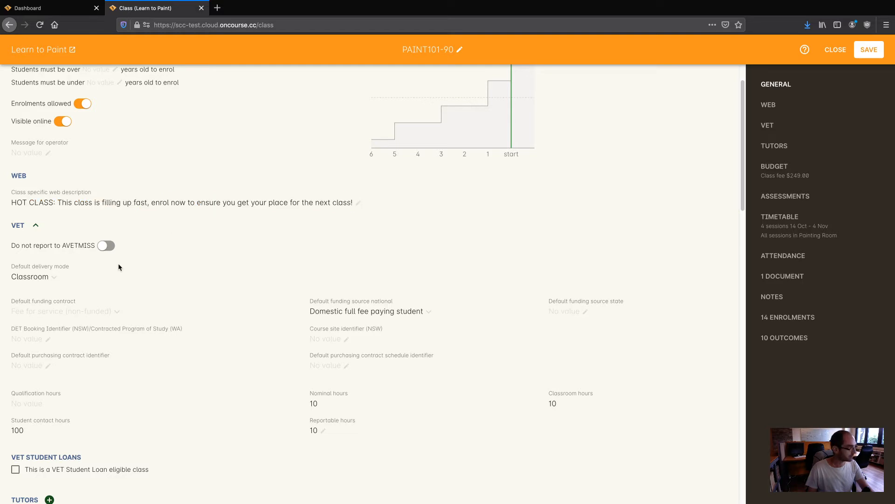
scroll(197, 279, "down", 2)
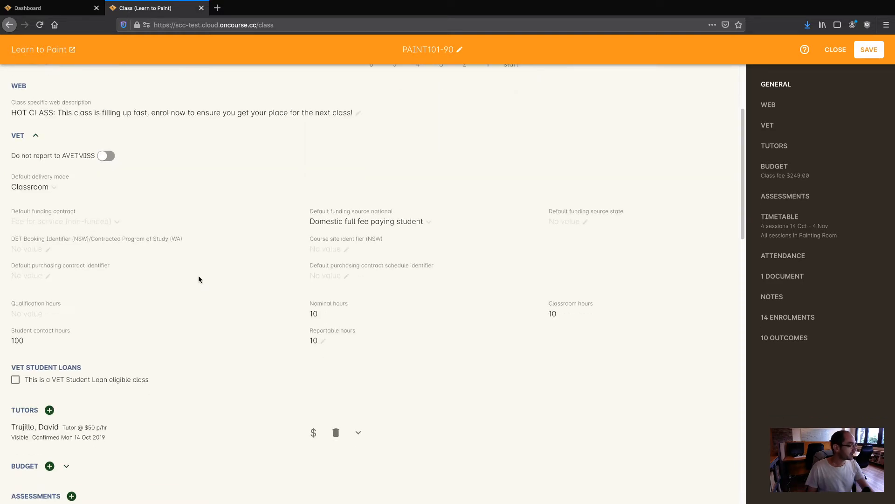
left_click(36, 137)
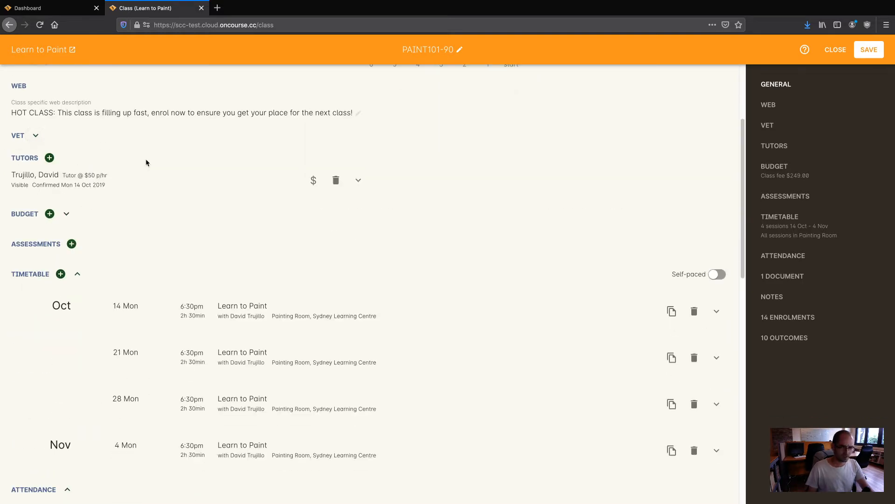
left_click(36, 135)
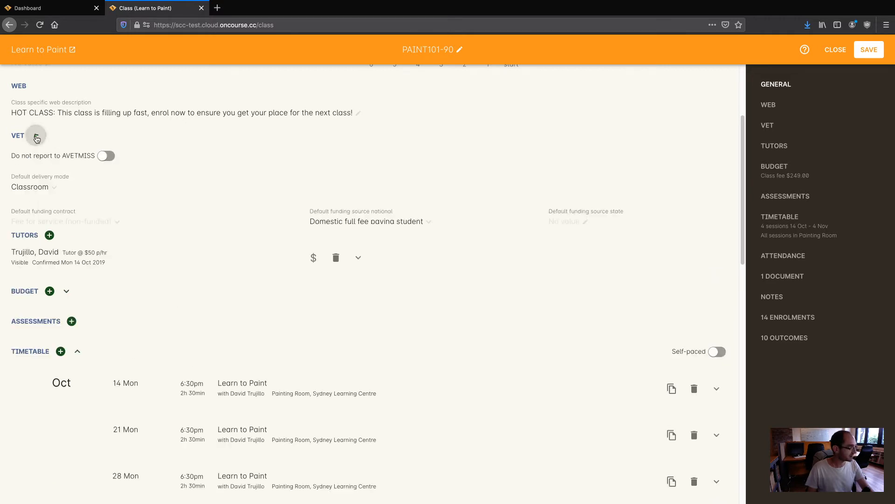
scroll(84, 174, "up", 1)
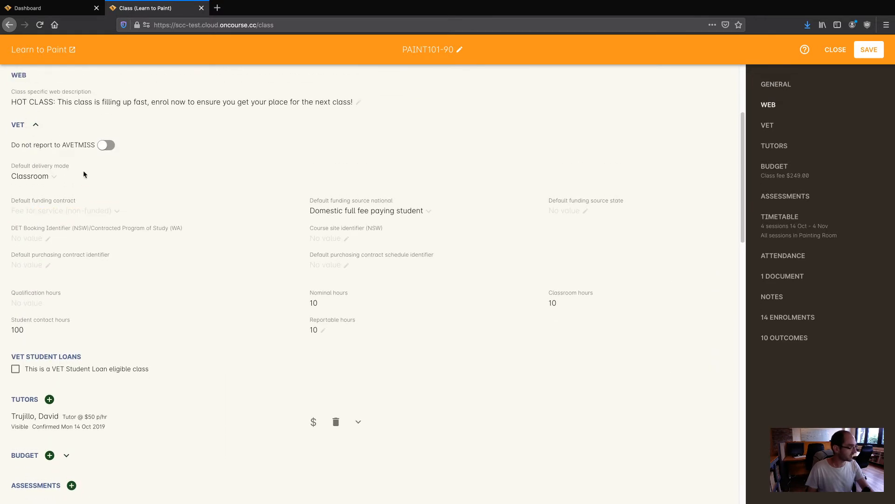
left_click(36, 125)
left_click(37, 126)
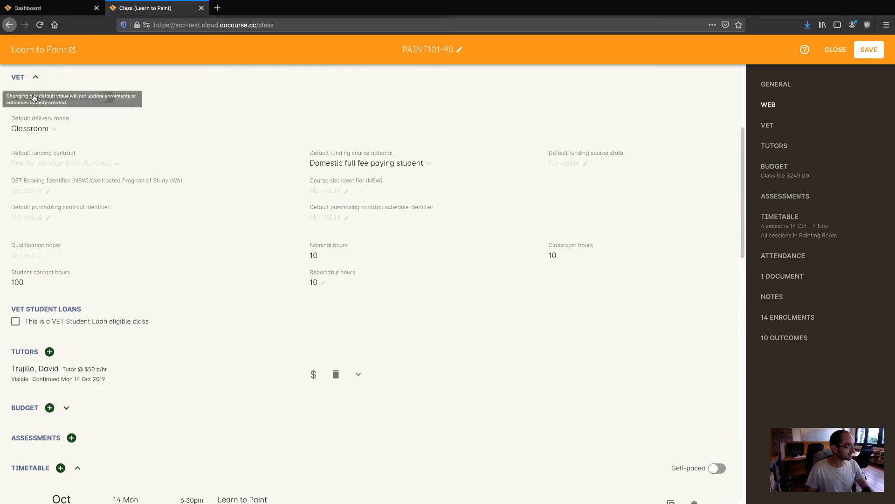
left_click(34, 76)
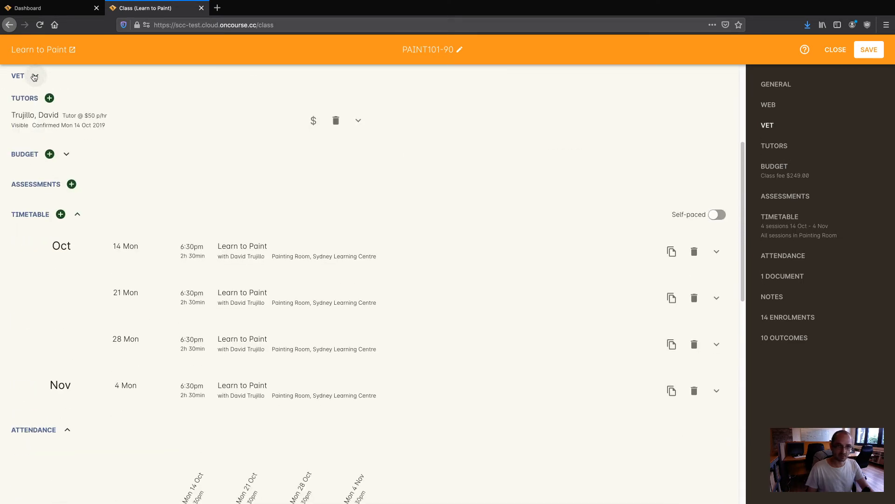
left_click(36, 77)
scroll(127, 209, "up", 1)
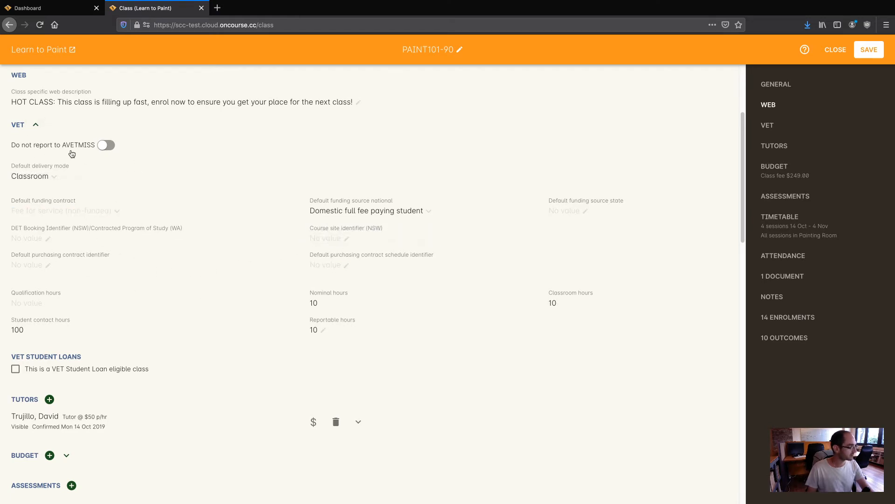
left_click(105, 146)
left_click(106, 147)
scroll(190, 301, "down", 3)
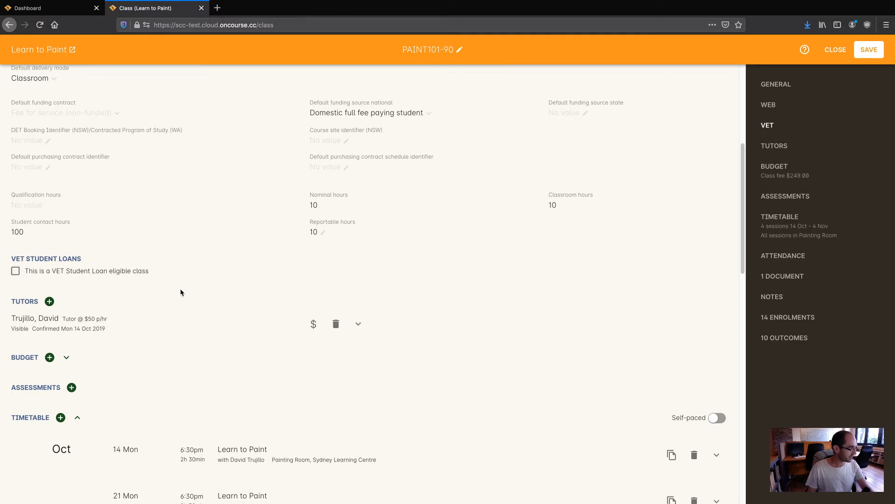
Step: Override the tutor's role pay rate, changing cost each from $50 to $55 per hour, and save
scroll(198, 280, "down", 2)
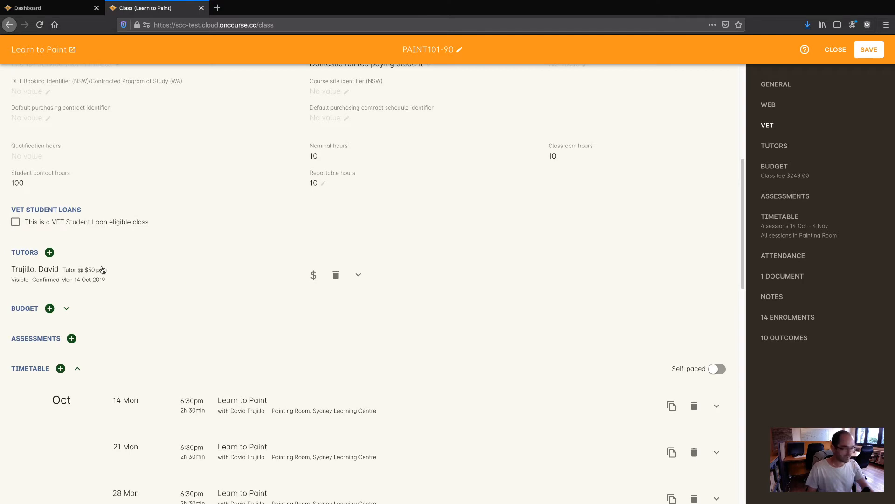
scroll(100, 270, "down", 1)
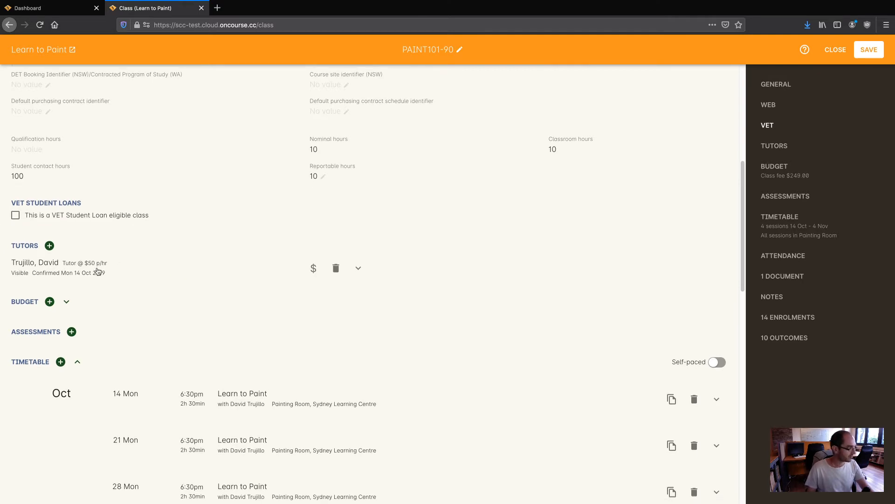
left_click(137, 270)
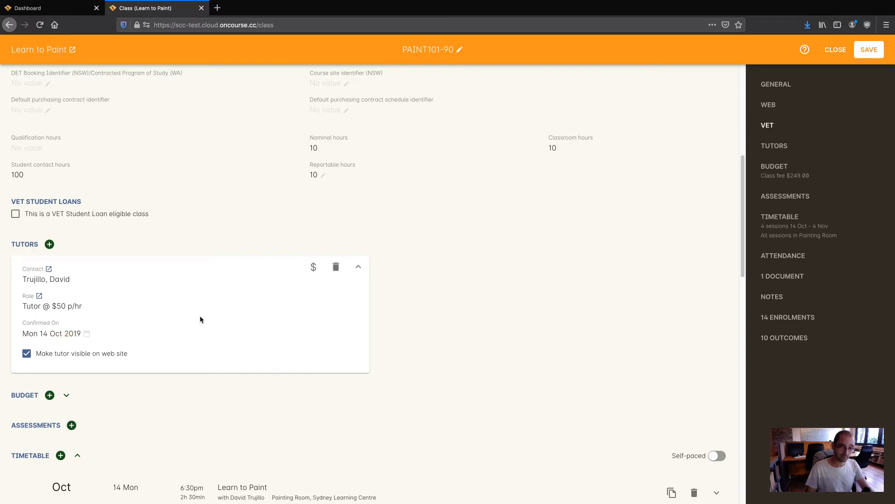
left_click(314, 265)
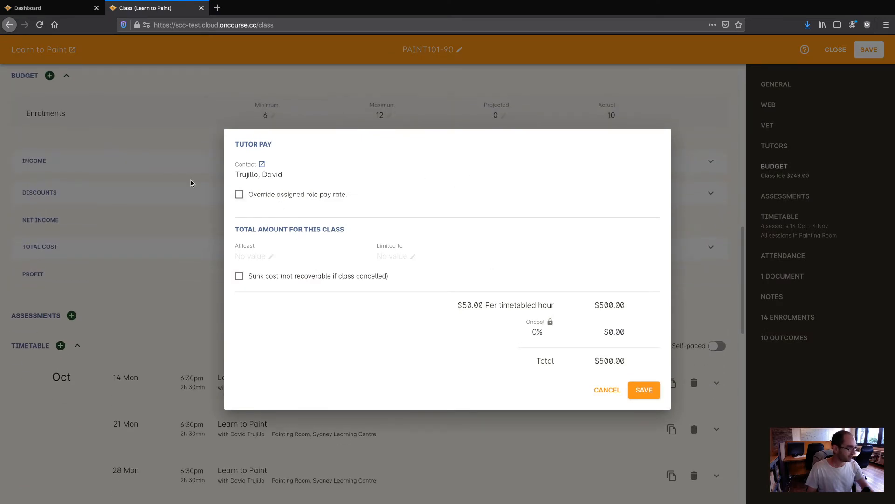
left_click(239, 194)
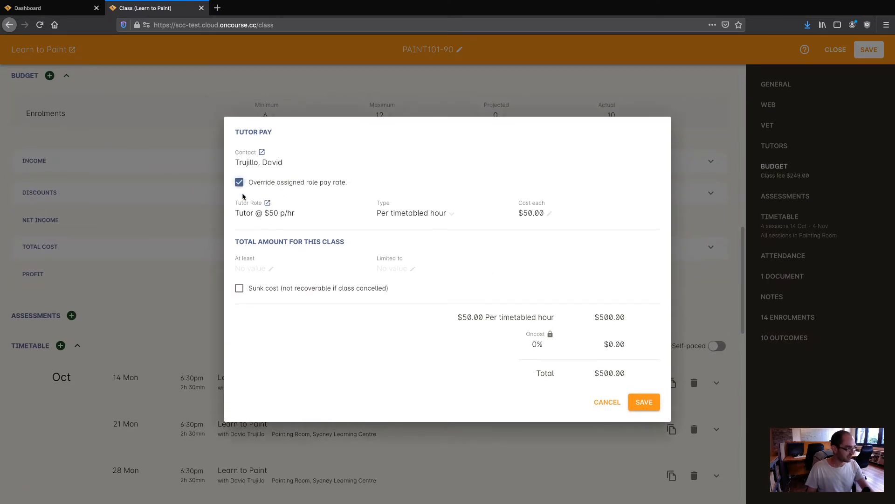
left_click(525, 211)
left_click_drag(531, 211, 537, 211)
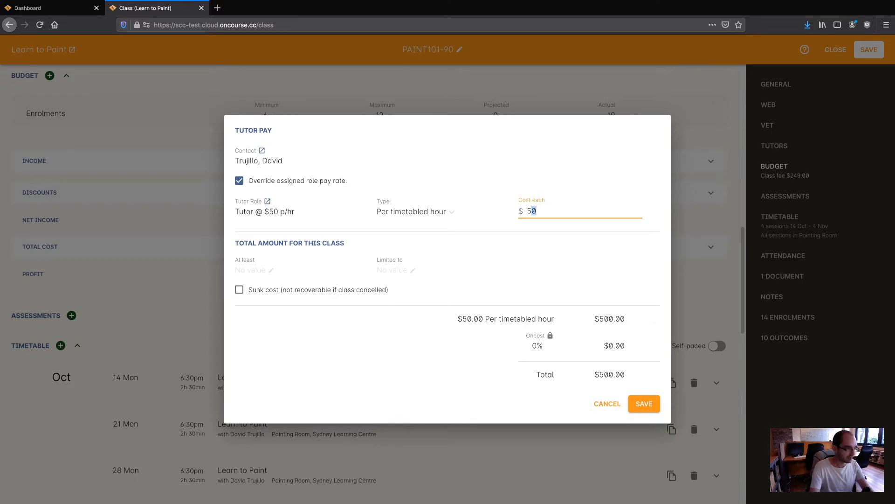
type("5")
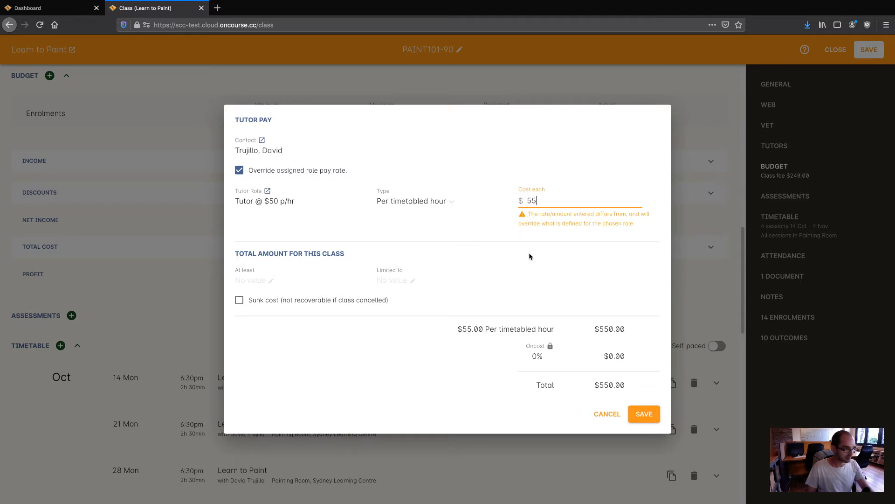
left_click(644, 414)
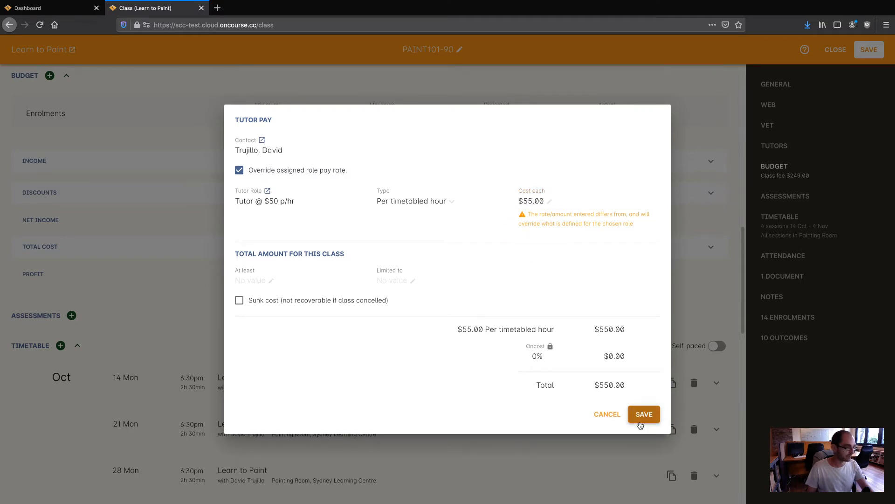
scroll(216, 209, "up", 2)
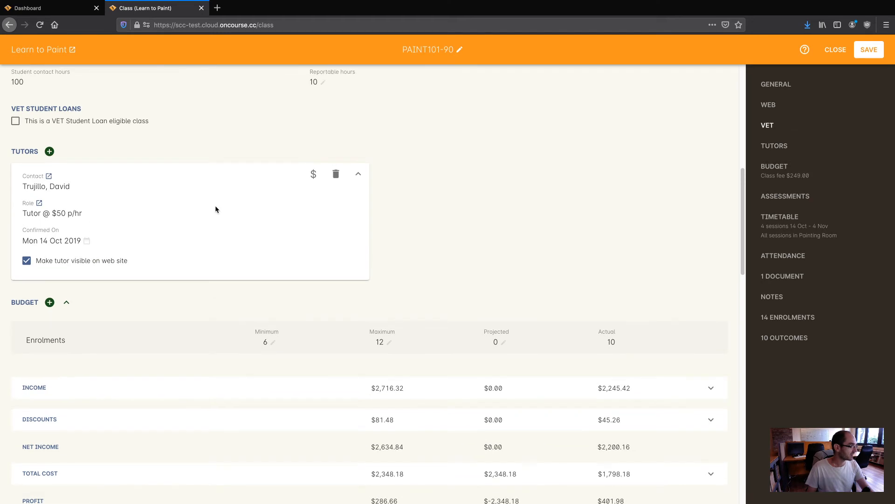
Step: Add a second tutor found by surname search, on the Contractor $55 Per Hour role, and save
left_click(49, 151)
left_click(51, 188)
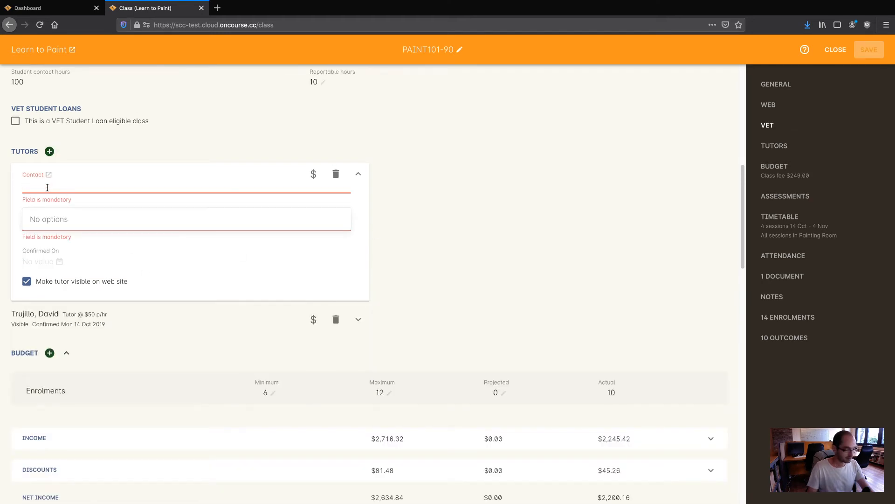
type("Smith")
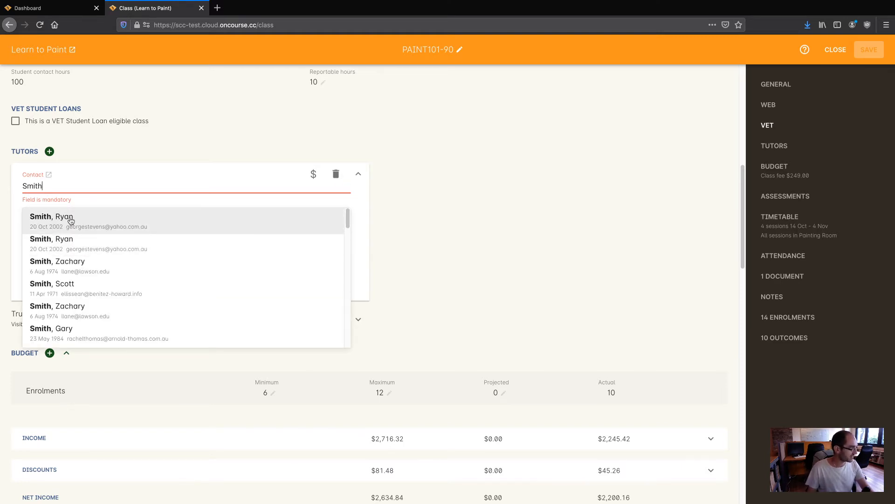
left_click(70, 221)
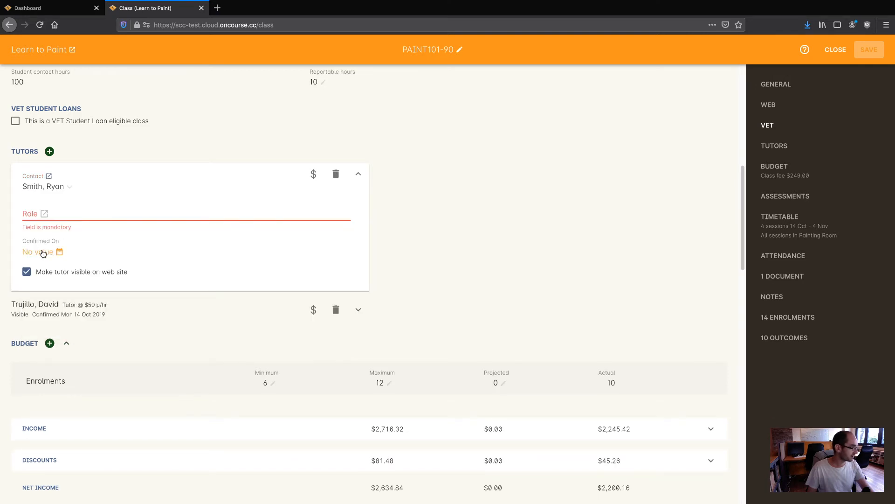
left_click(35, 215)
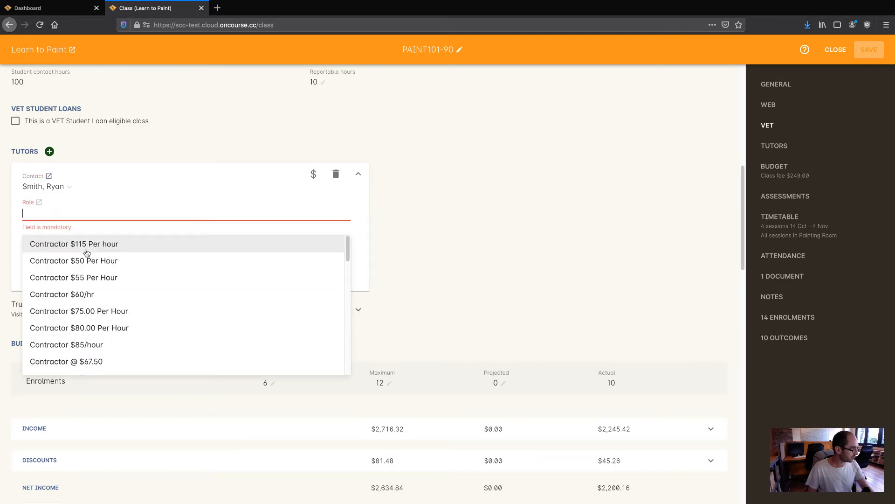
left_click(62, 279)
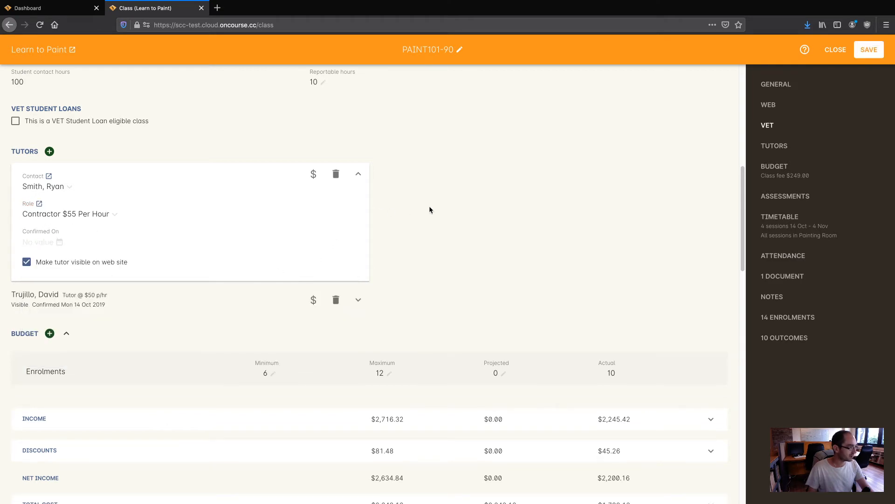
left_click(865, 49)
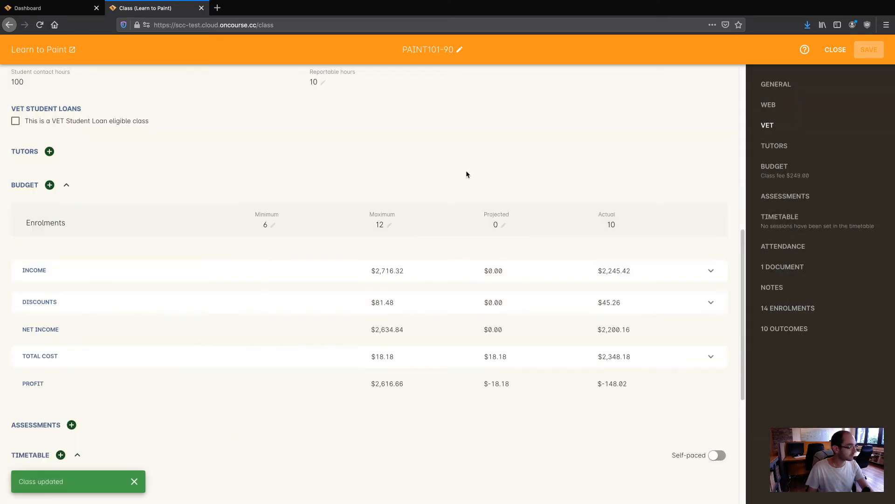
scroll(465, 175, "down", 15)
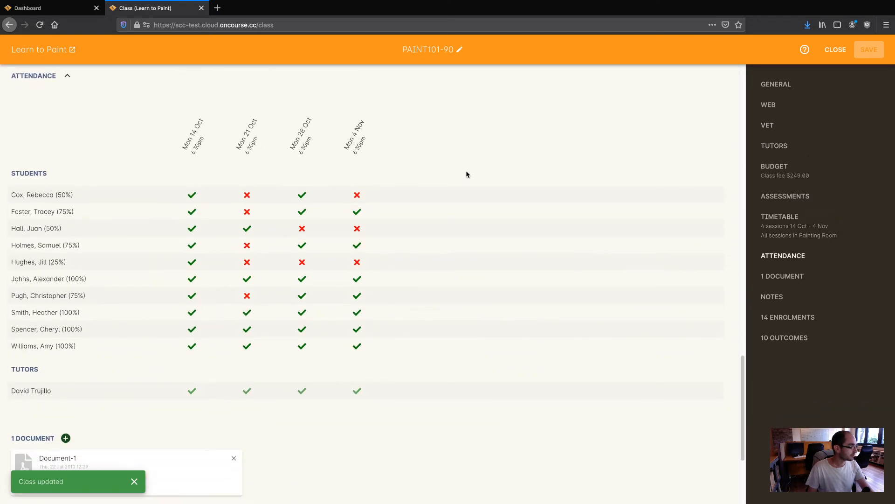
scroll(466, 174, "up", 15)
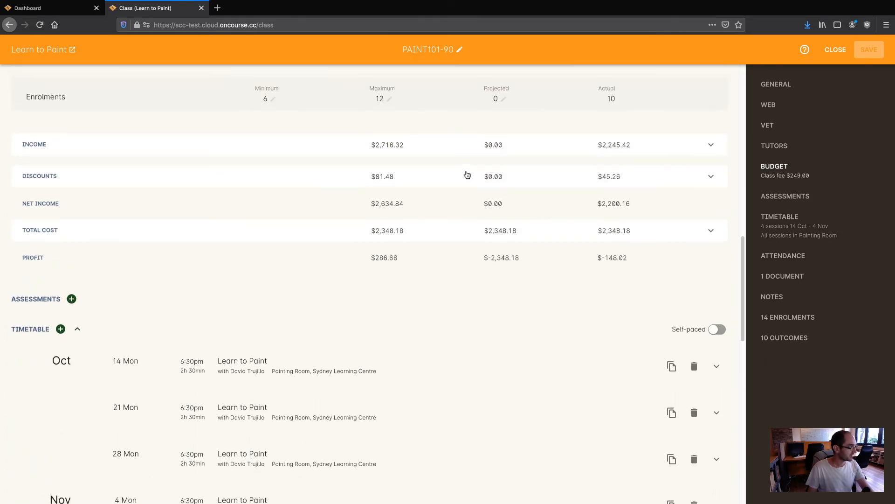
scroll(466, 175, "up", 1)
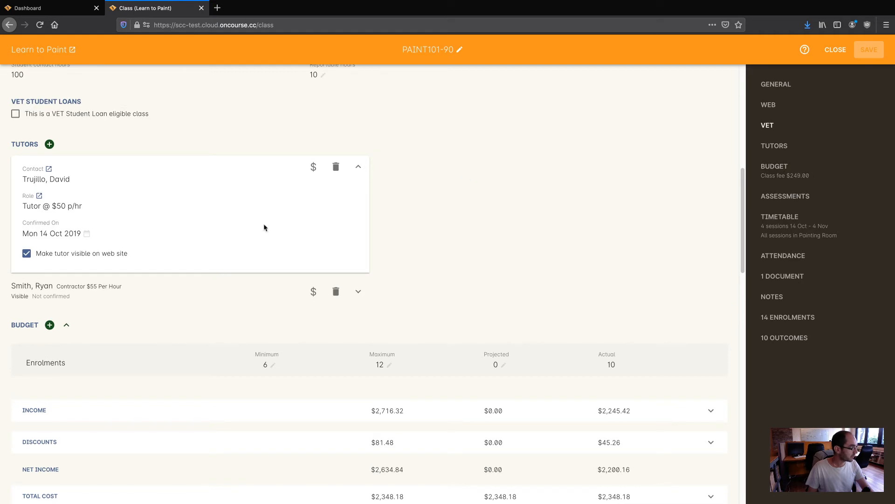
scroll(171, 316, "down", 3)
scroll(171, 315, "down", 3)
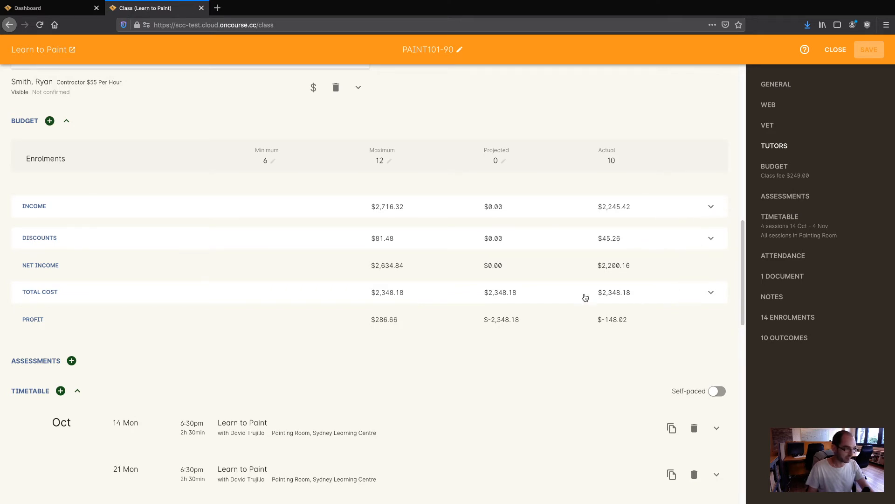
scroll(399, 324, "down", 5)
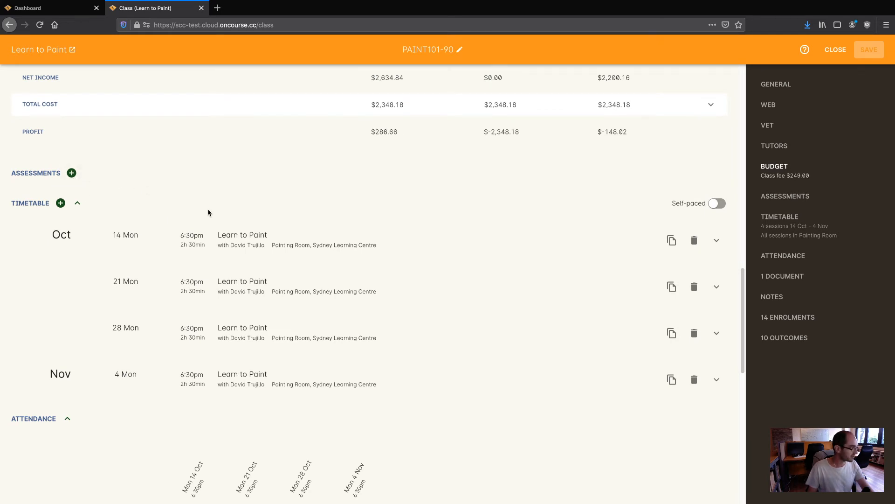
scroll(208, 210, "down", 1)
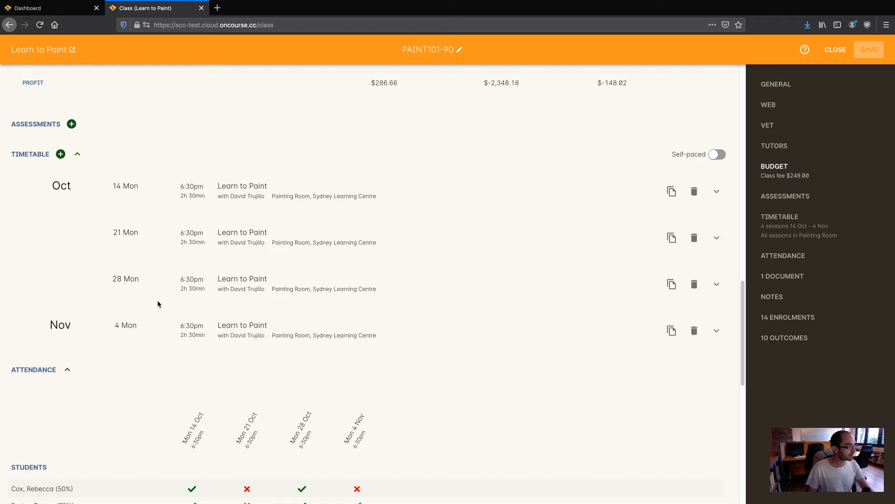
Step: Copy the 4 Nov session with a weekly repeat, creating a Mon 11 Nov 6:30pm session
scroll(159, 310, "down", 1)
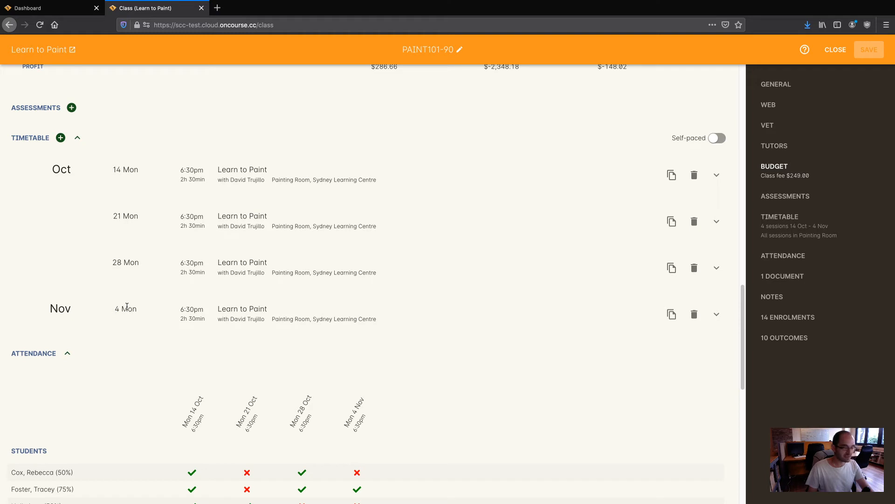
scroll(127, 306, "down", 1)
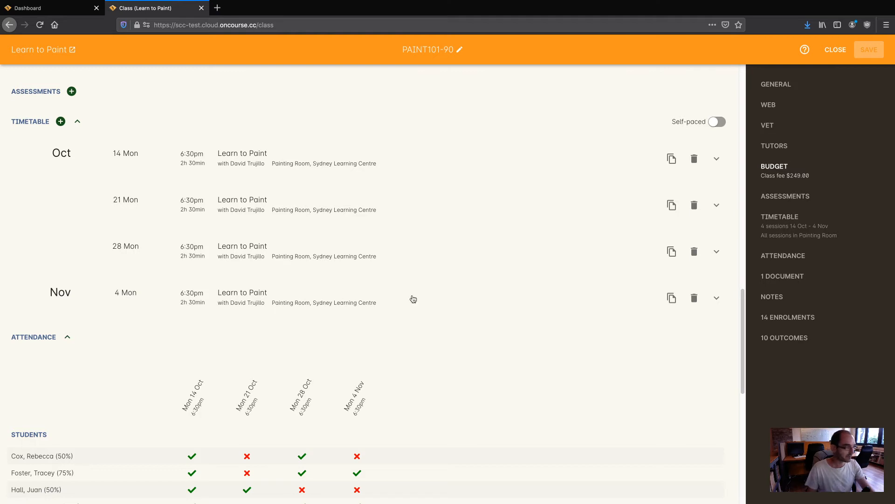
left_click(672, 299)
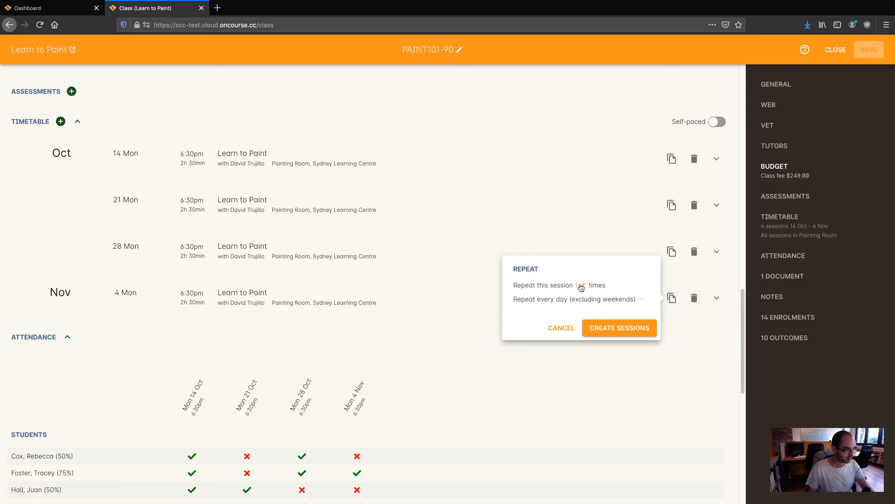
left_click(582, 300)
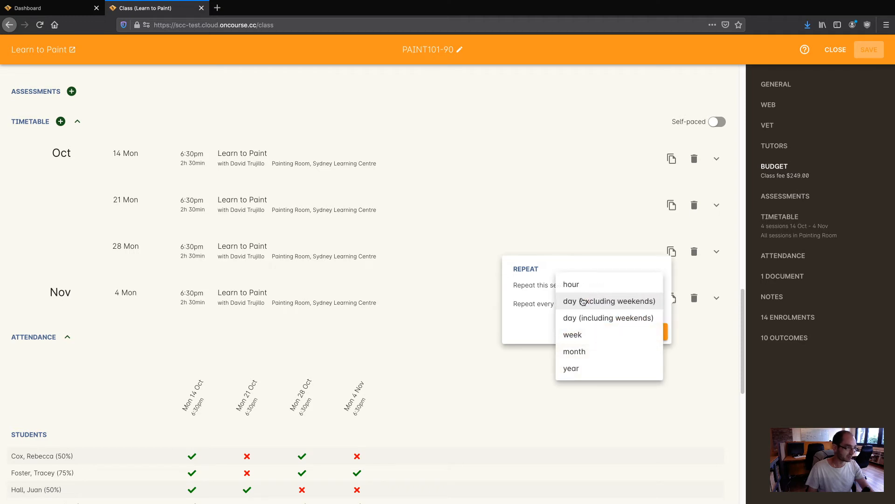
left_click(574, 335)
left_click(604, 329)
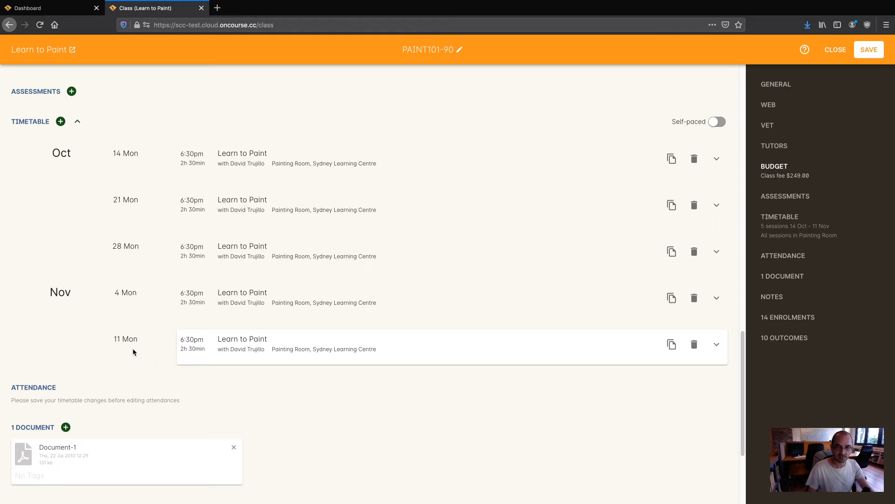
scroll(131, 347, "down", 1)
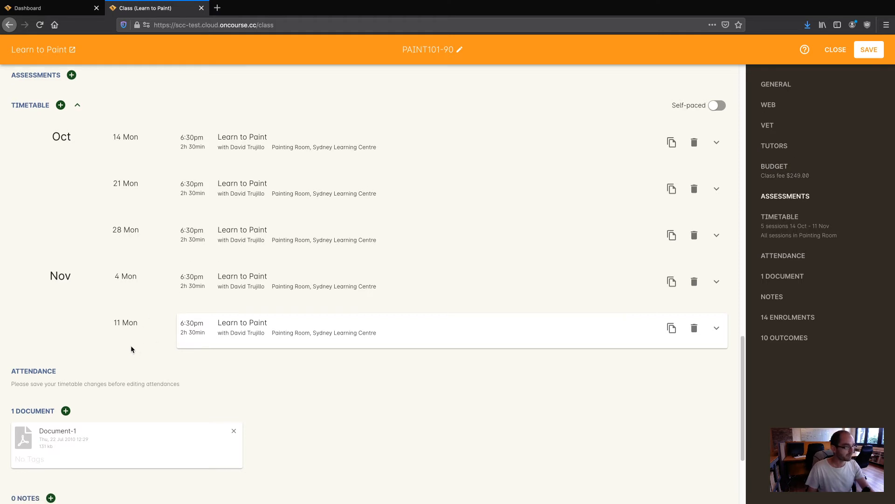
Step: Add a new timetable session starting 11 Nov 2019 at 18:30
left_click(60, 106)
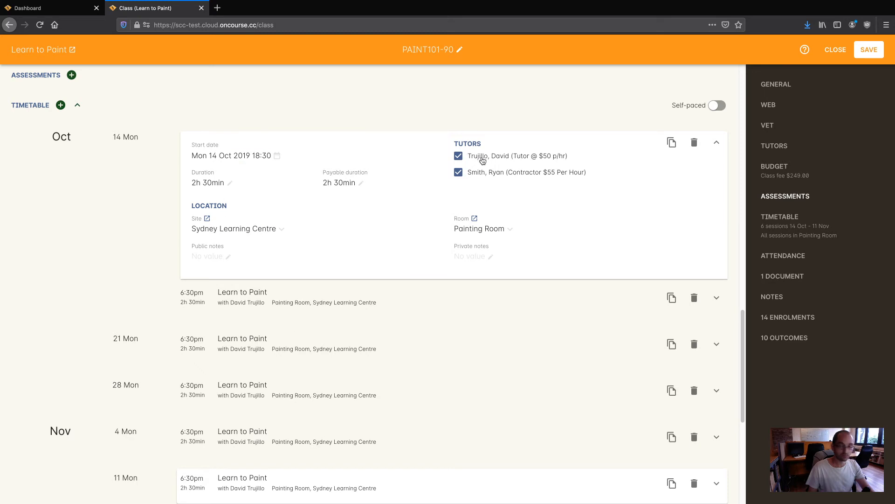
left_click(279, 158)
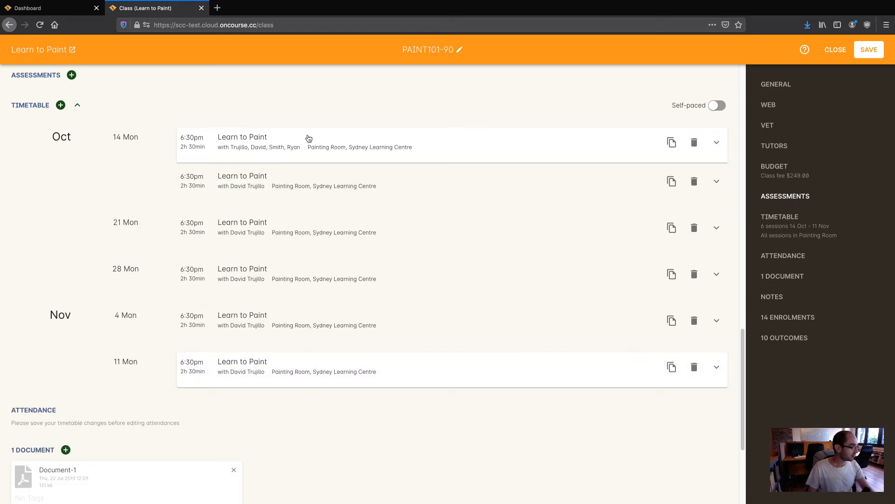
left_click(340, 147)
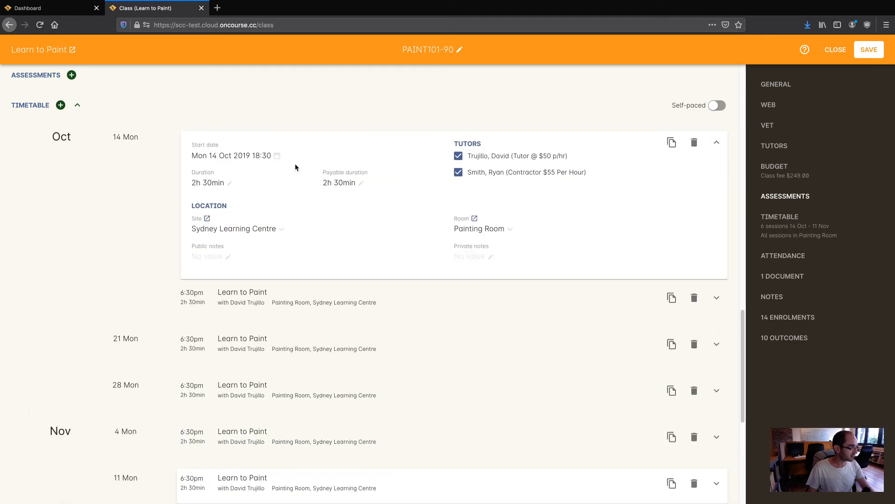
left_click(278, 156)
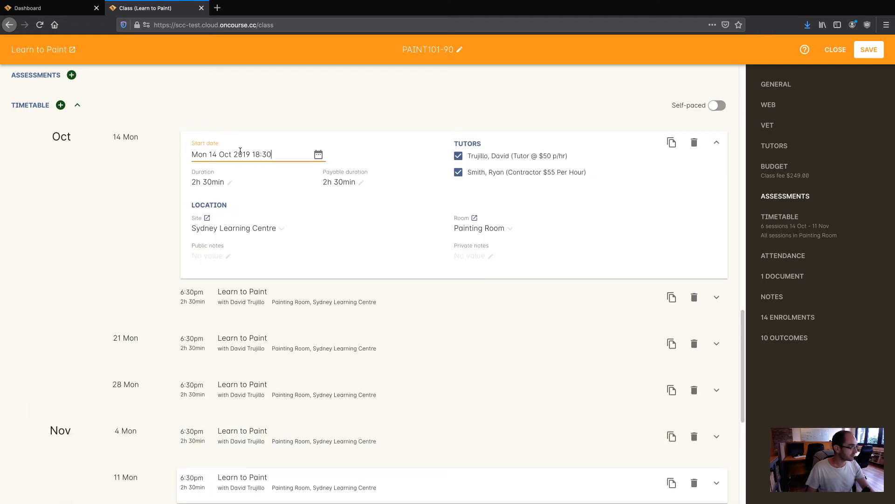
left_click(318, 156)
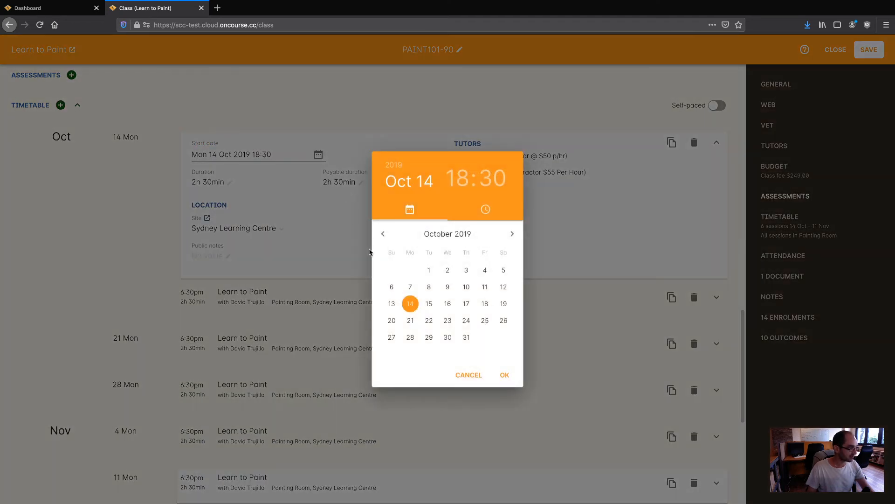
left_click(512, 235)
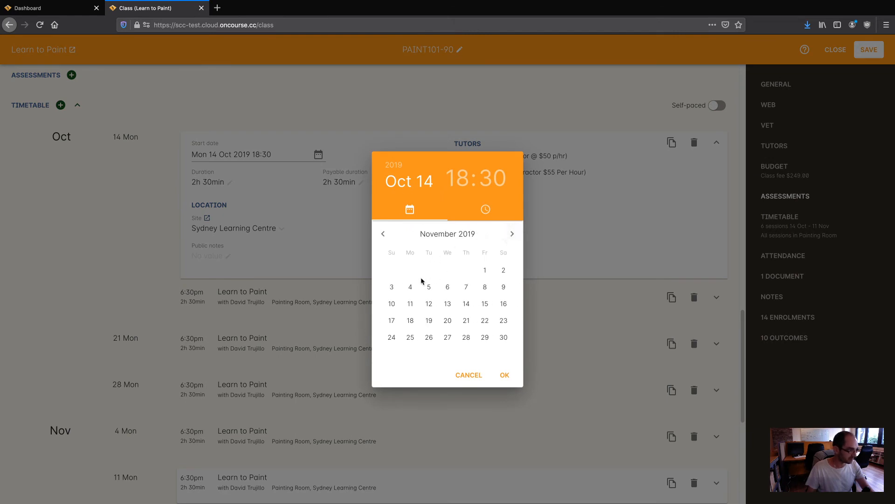
left_click(410, 305)
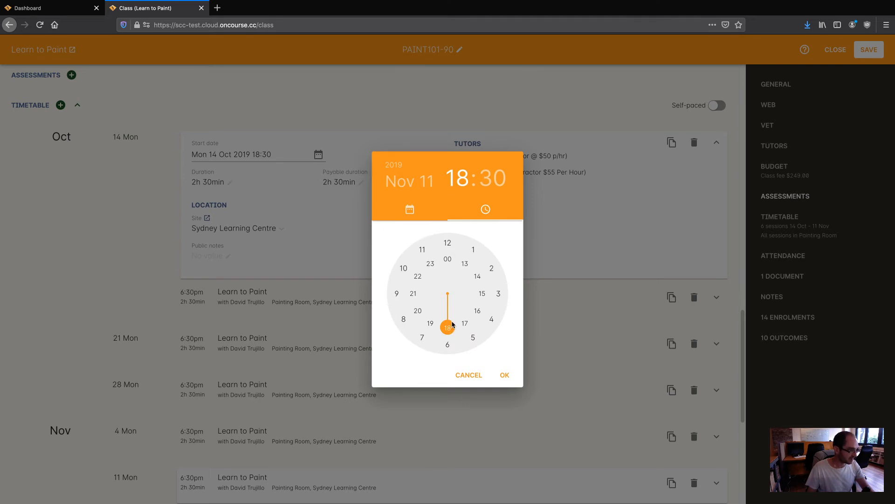
left_click(500, 180)
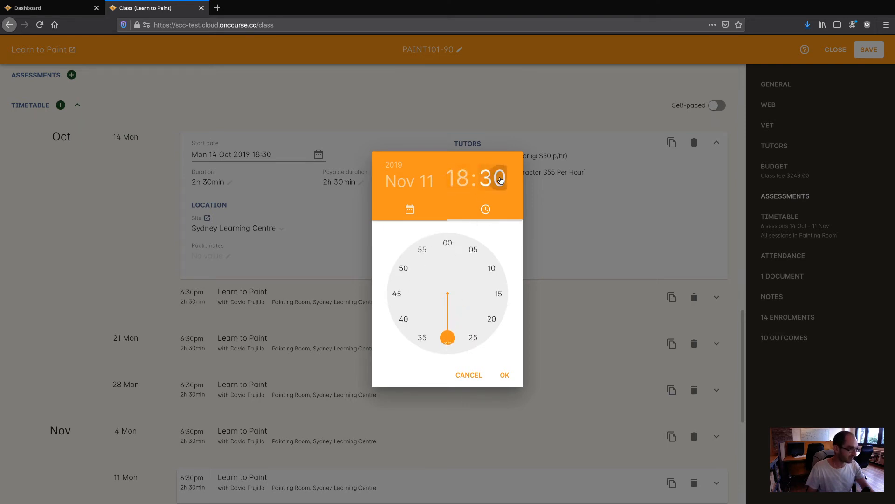
left_click(506, 376)
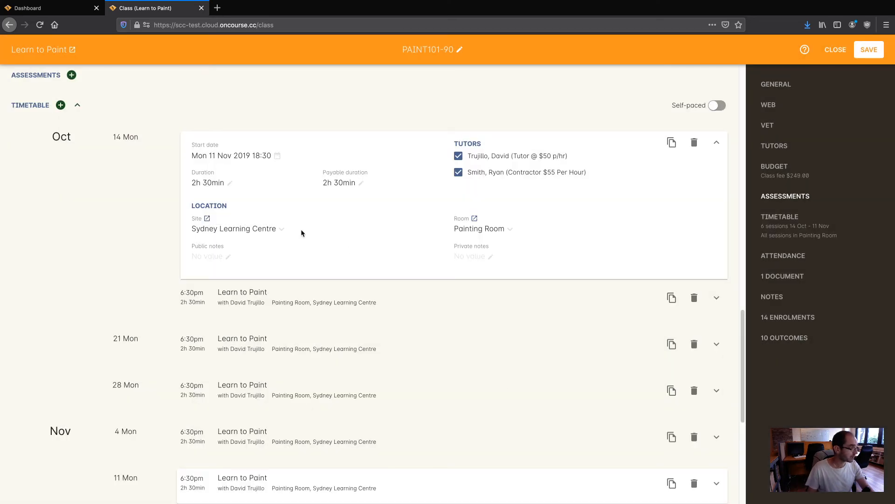
Step: Change the new session's date to Tue 12 Nov 2019 and save the class
left_click(216, 156)
left_click(318, 155)
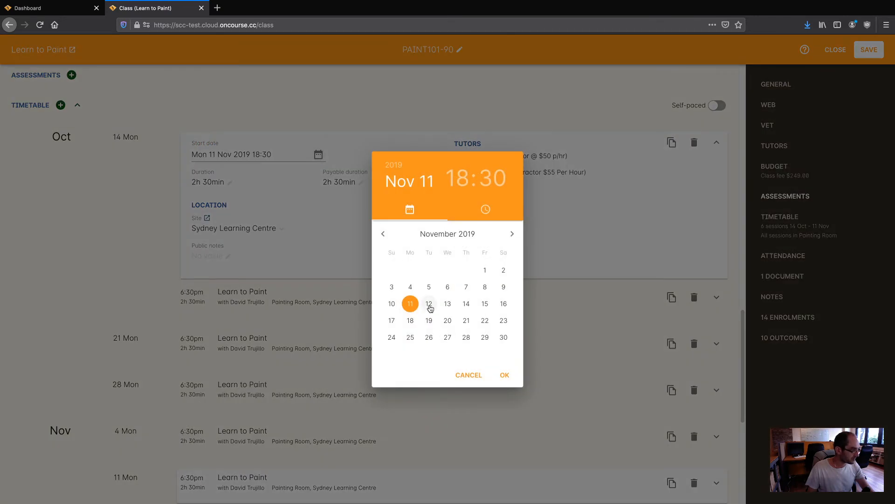
left_click(429, 304)
left_click(506, 373)
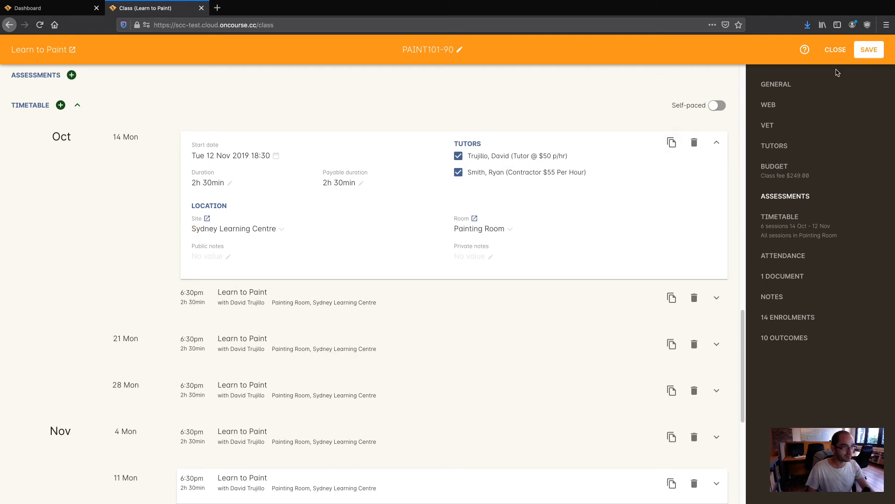
left_click(868, 50)
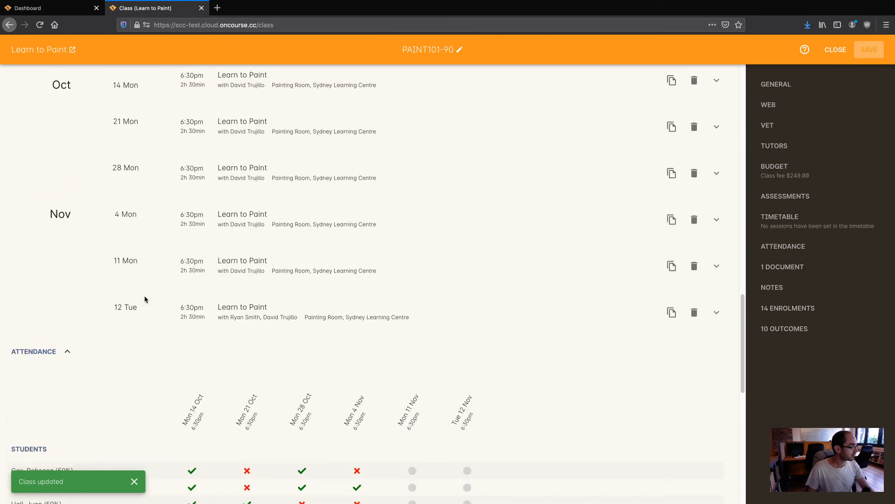
scroll(306, 381, "up", 1)
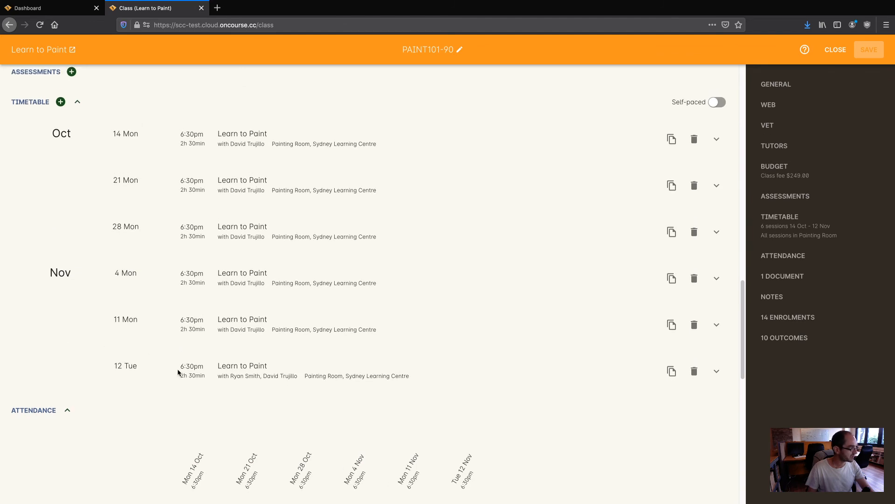
left_click_drag(100, 371, 438, 378)
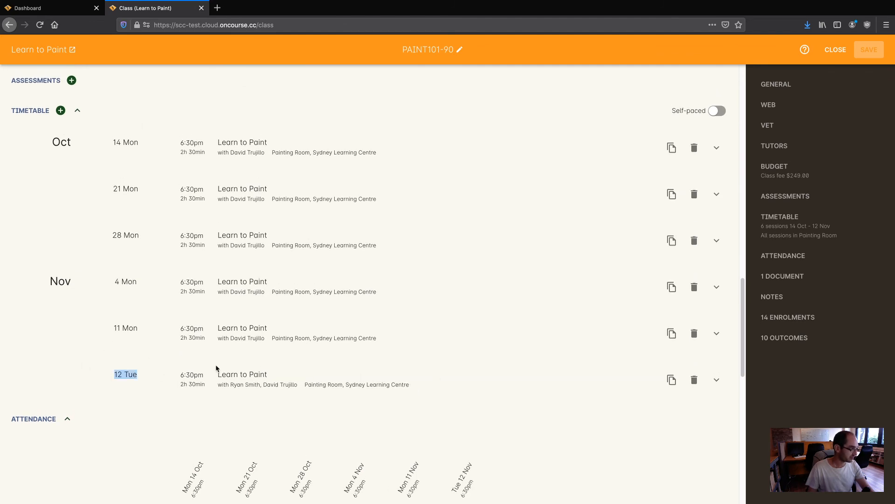
scroll(260, 385, "down", 1)
scroll(259, 381, "down", 1)
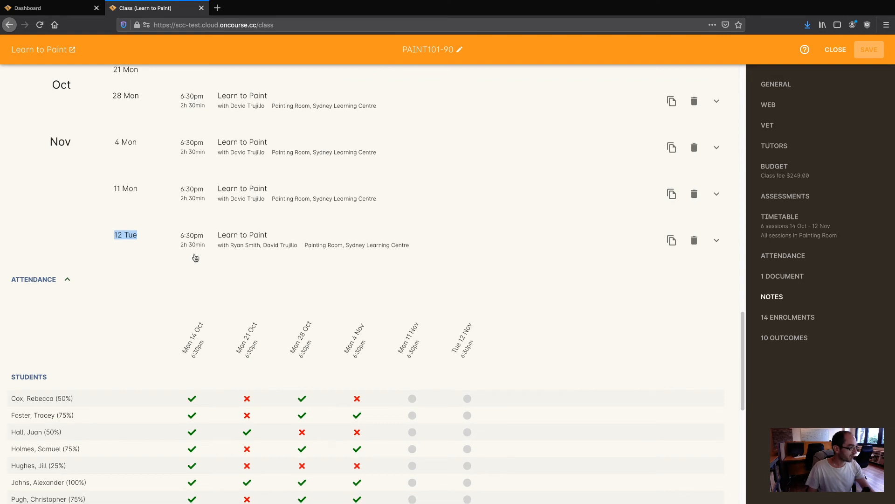
scroll(195, 258, "down", 5)
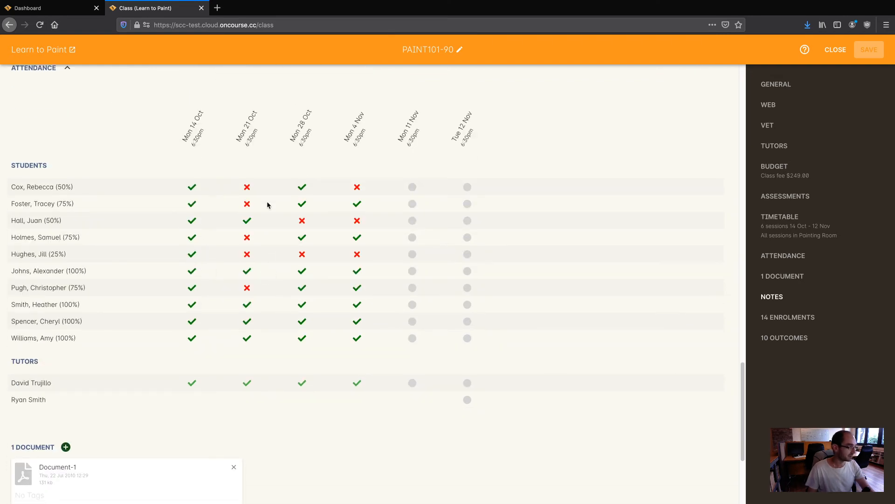
Step: Mark all students attended for the Mon 11 Nov session
mouse_move(412, 191)
left_click(412, 187)
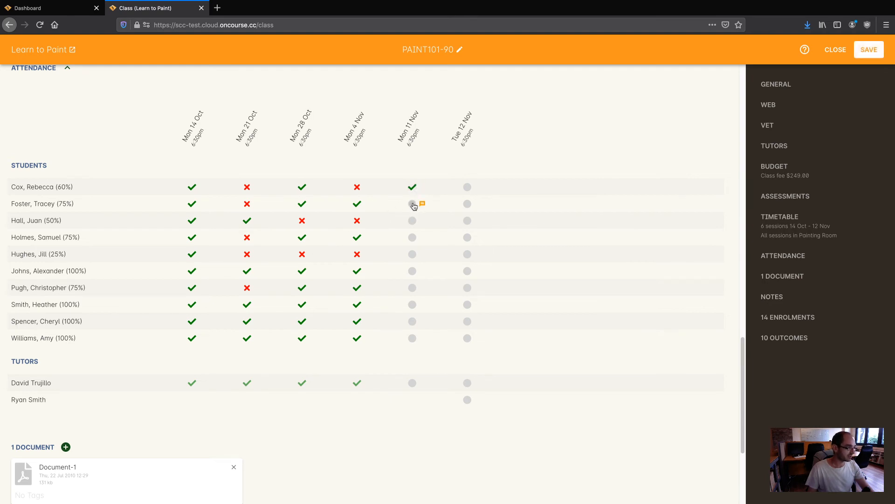
left_click(412, 204)
left_click(413, 221)
left_click(413, 241)
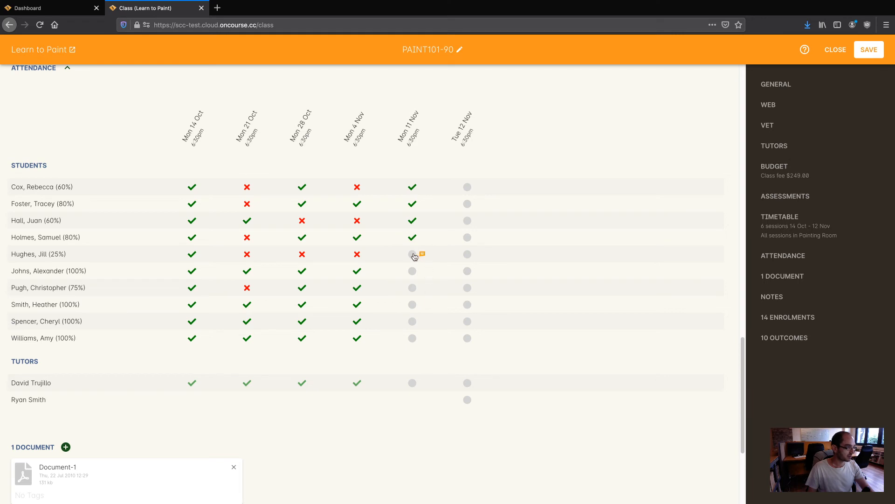
left_click(413, 254)
left_click(413, 271)
left_click(406, 145)
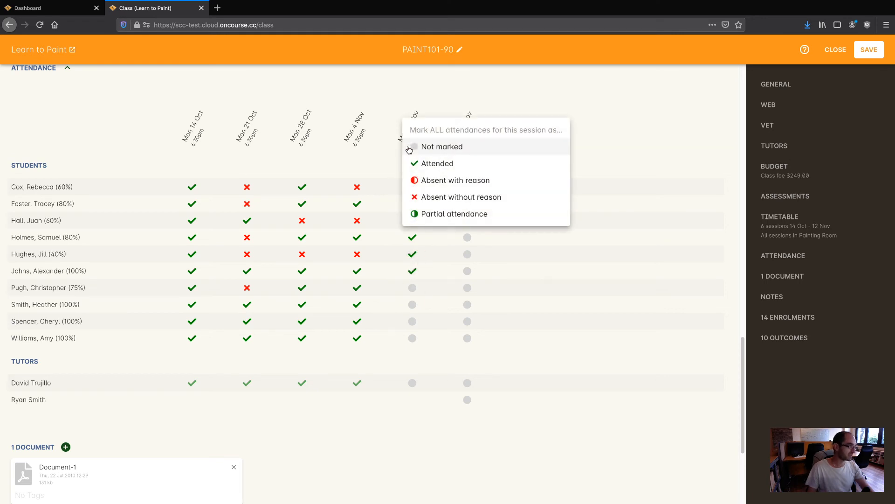
left_click(400, 122)
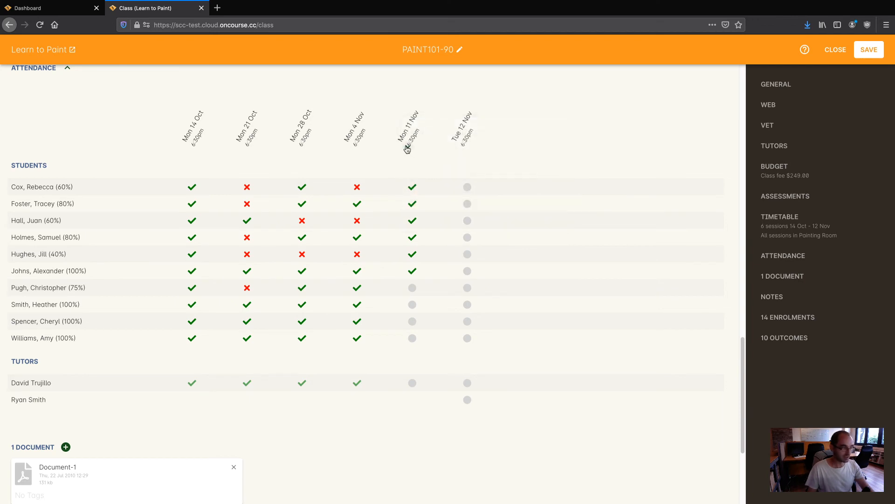
left_click(408, 148)
left_click(445, 163)
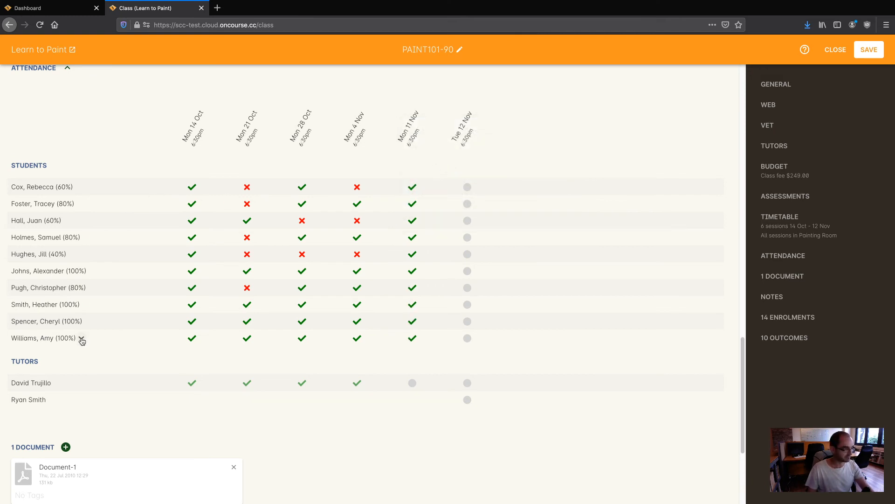
Step: Mark one student attended for every session, including Tue 12 Nov
left_click(86, 306)
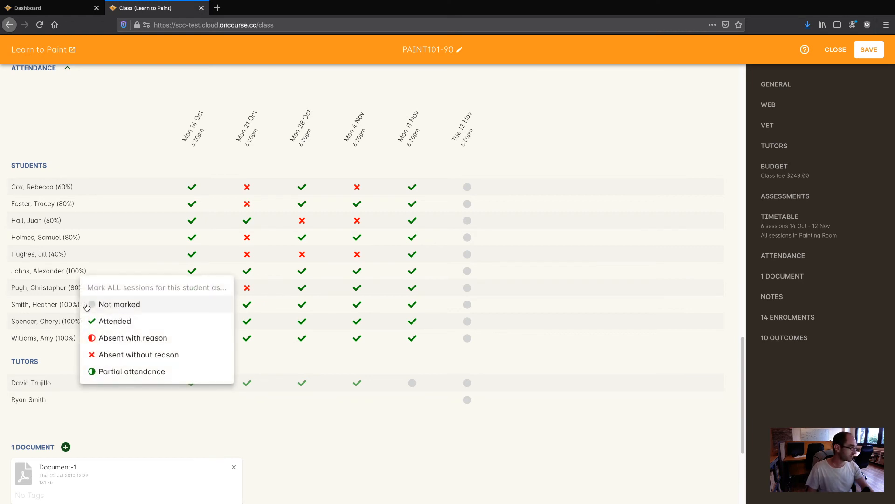
left_click(105, 320)
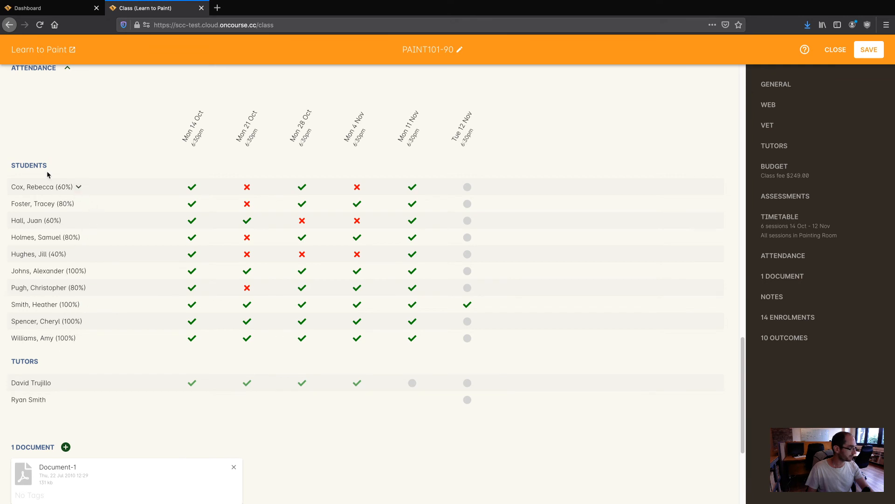
left_click(463, 148)
left_click(536, 91)
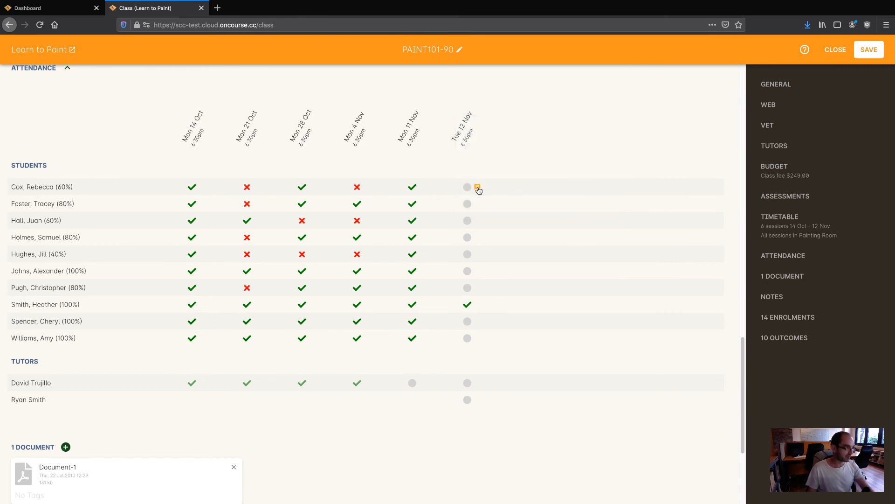
Step: Set the first student's Tue 12 Nov attendance to Absent with reason, noting 'Student was sick'
left_click(478, 189)
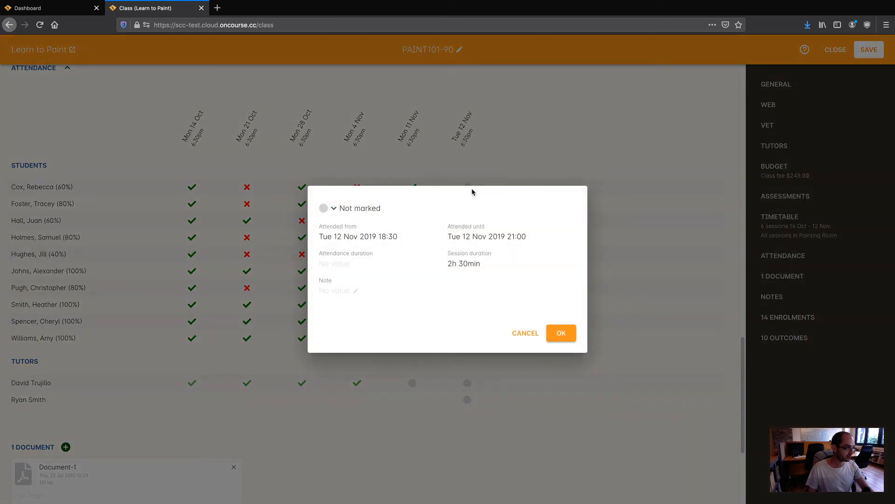
left_click(334, 209)
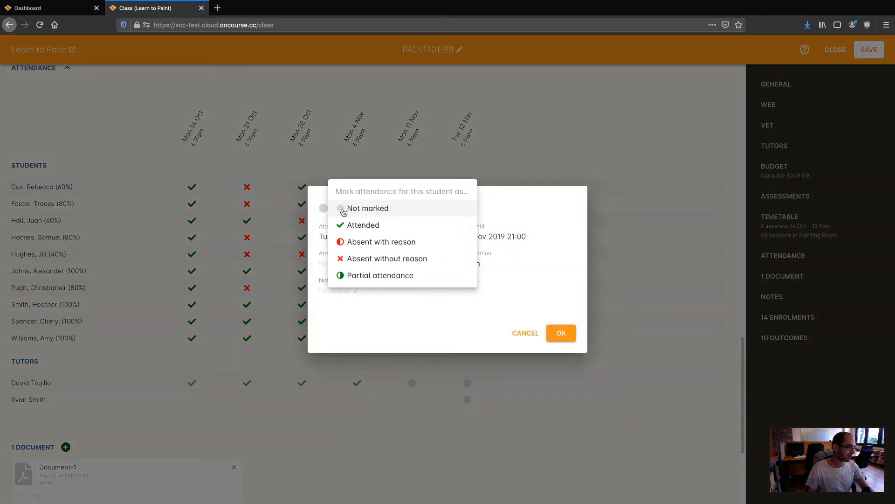
left_click(355, 242)
left_click(347, 278)
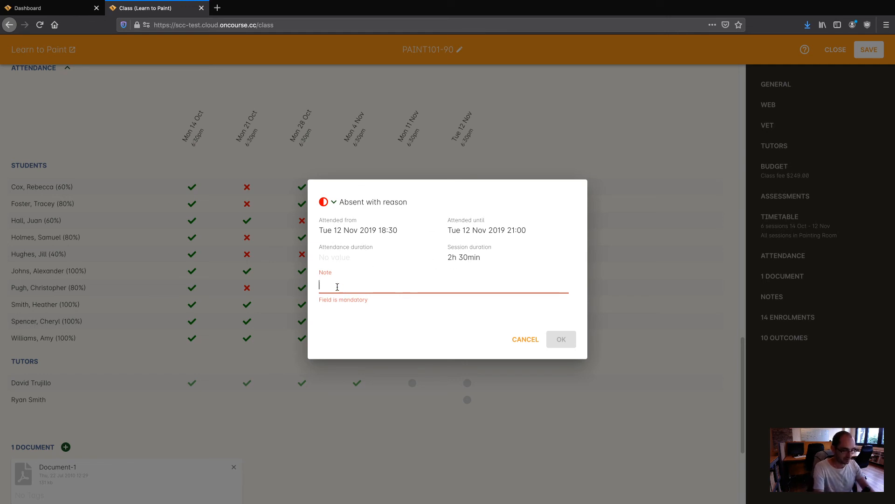
type("Stude")
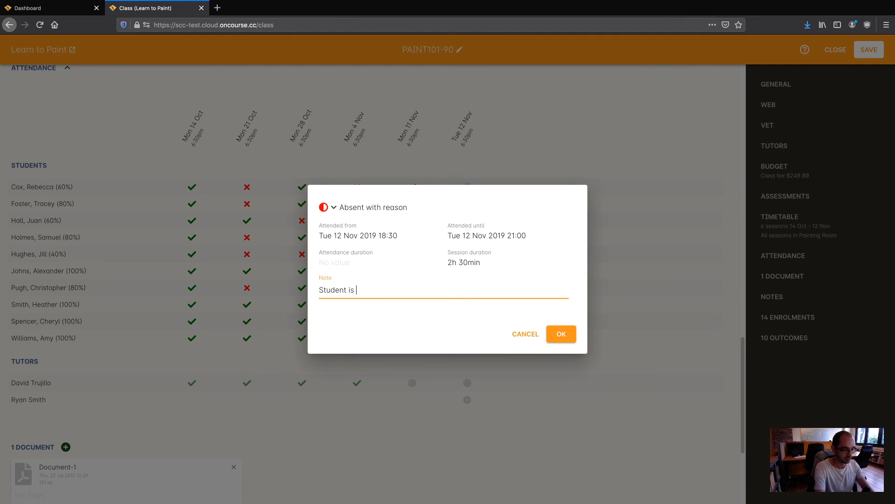
type("nt was sick")
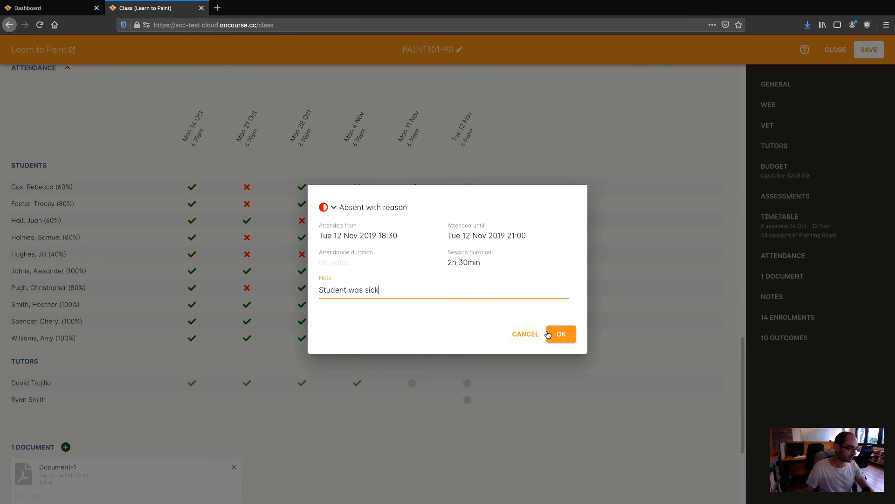
left_click(548, 334)
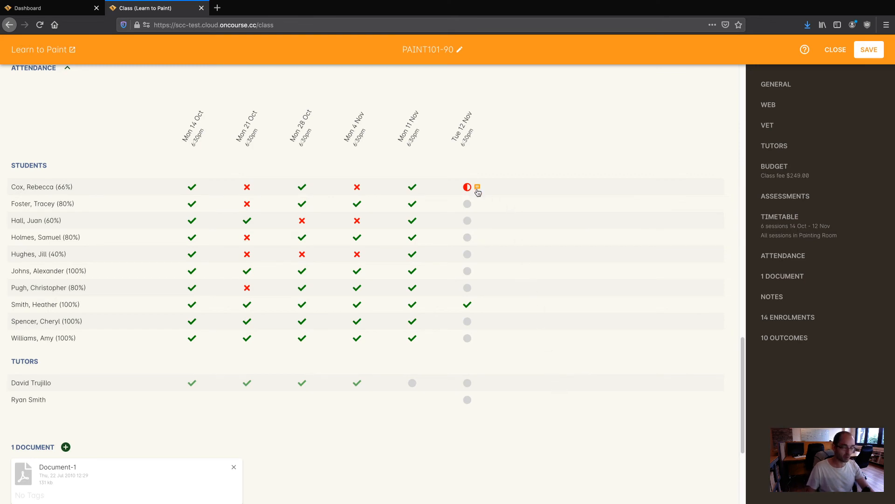
Step: Attach the existing documentary-1 image, found by searching 'document', to the class
scroll(342, 265, "down", 4)
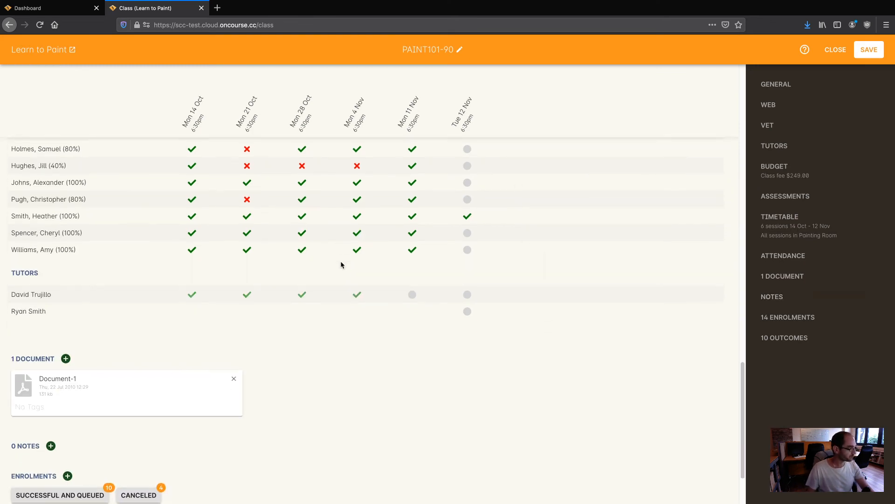
scroll(340, 264, "down", 4)
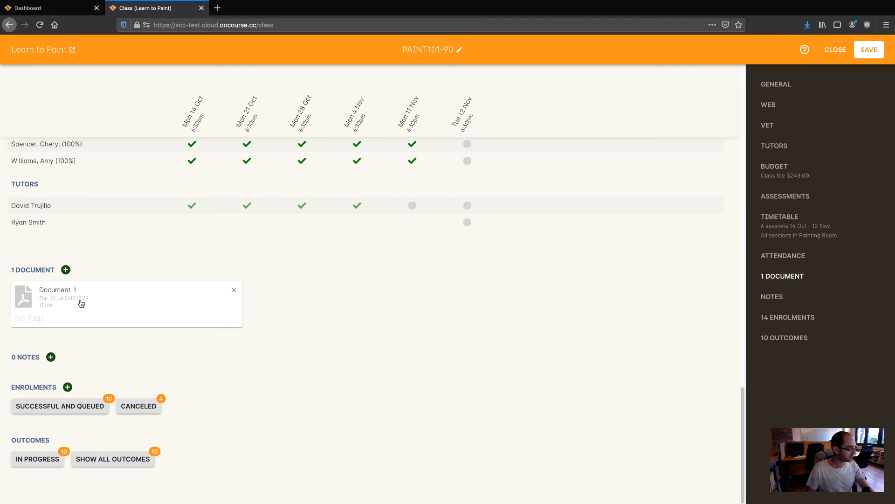
left_click(66, 269)
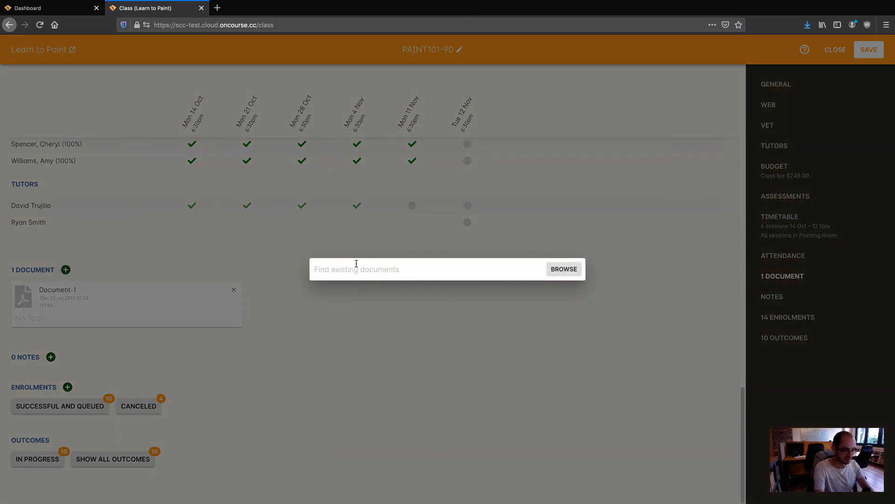
type("document")
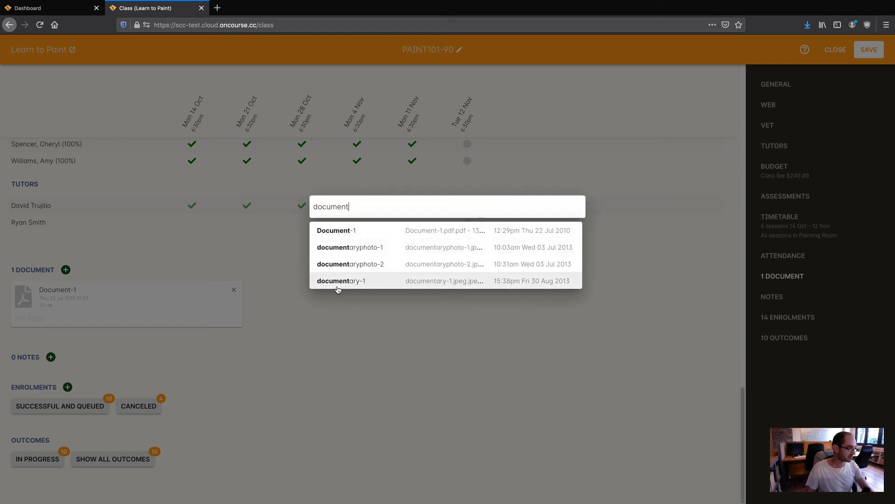
left_click(342, 281)
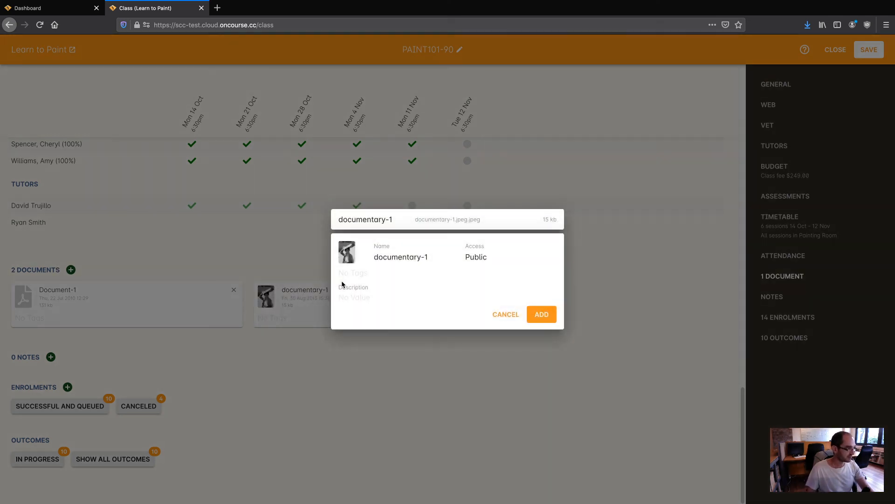
left_click(538, 314)
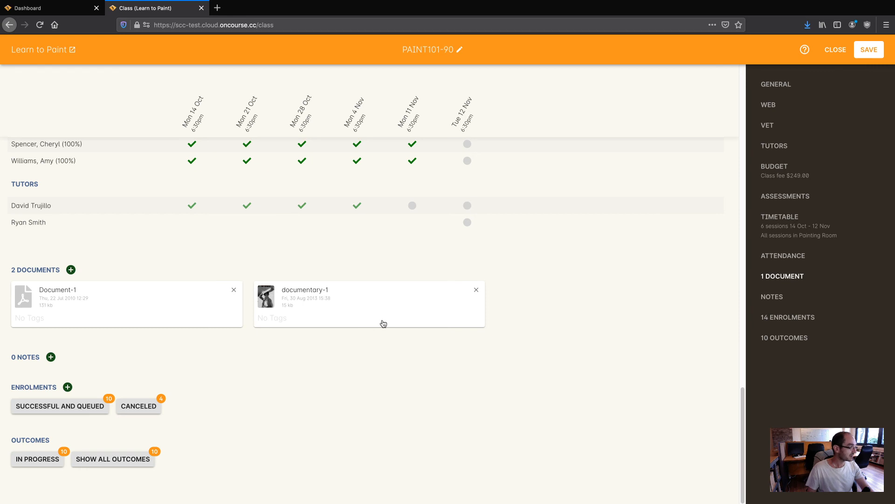
Step: Add the note 'This is a note', then save the class with all pending changes
left_click(51, 357)
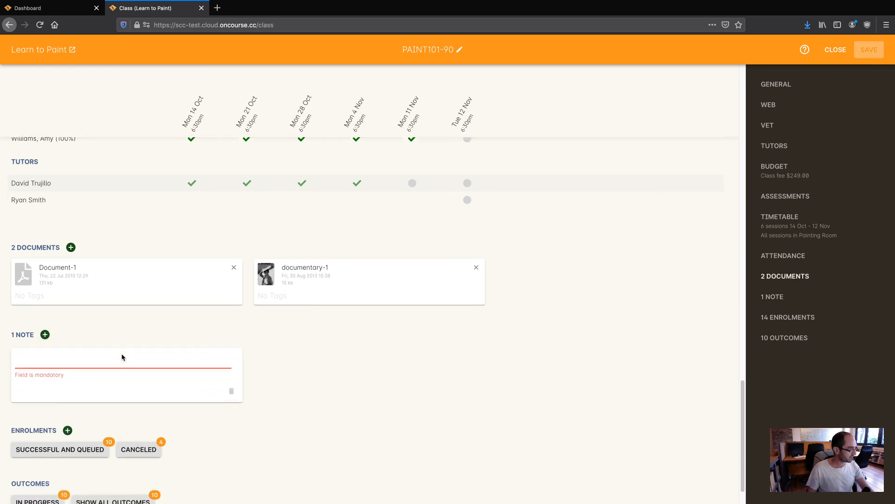
scroll(121, 353, "down", 1)
type("This is a note")
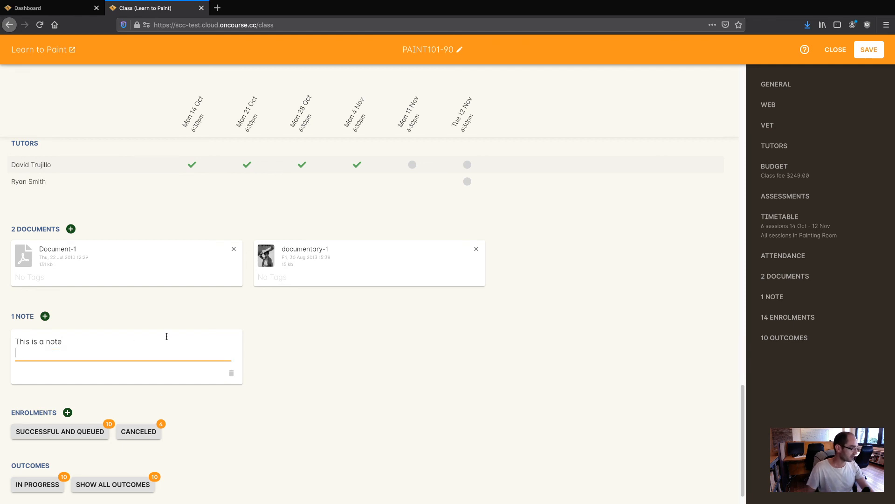
left_click(302, 346)
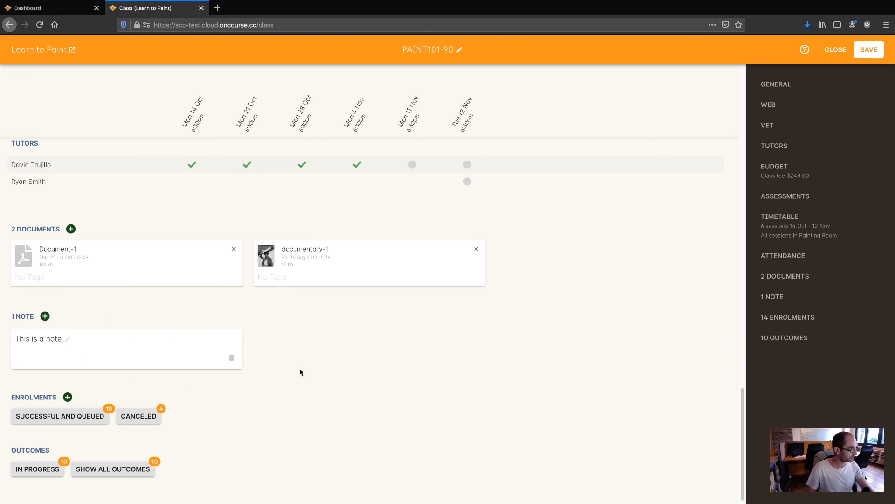
scroll(300, 372, "down", 1)
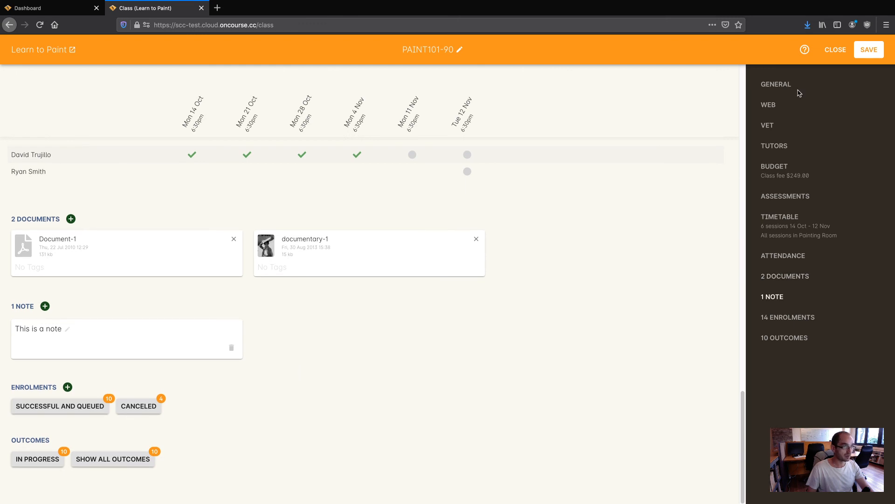
left_click(877, 55)
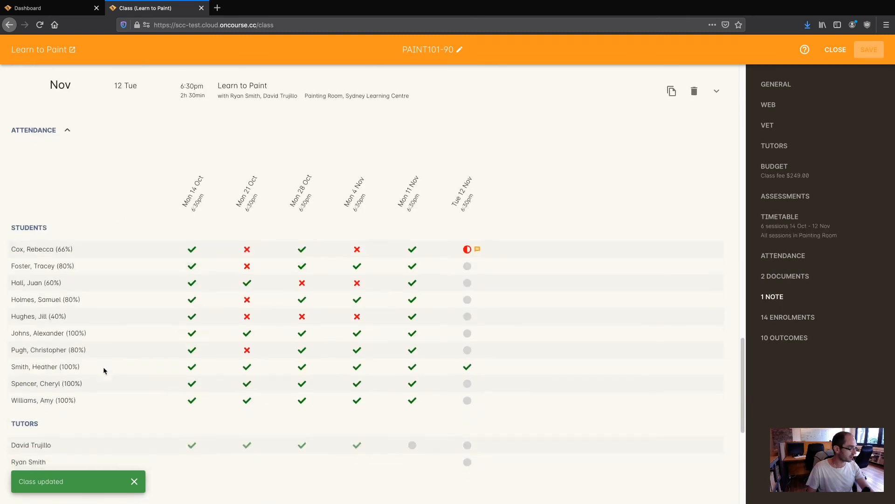
scroll(104, 370, "down", 6)
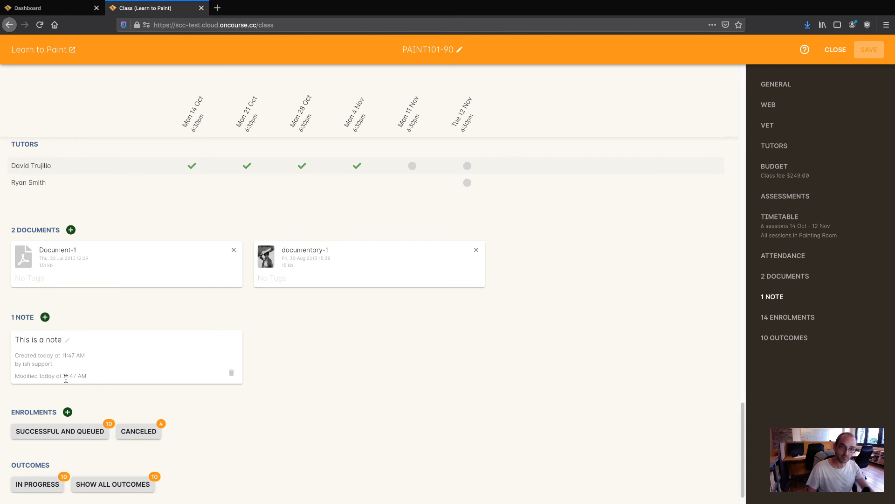
scroll(72, 375, "down", 1)
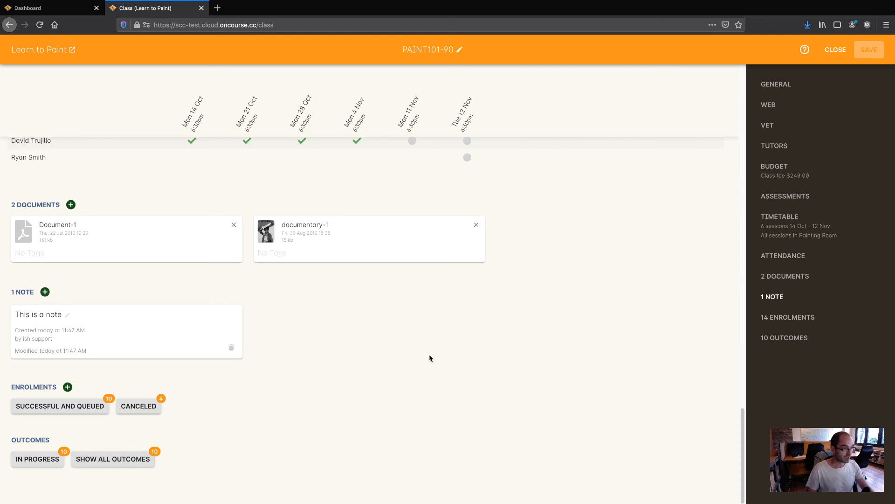
scroll(430, 358, "up", 20)
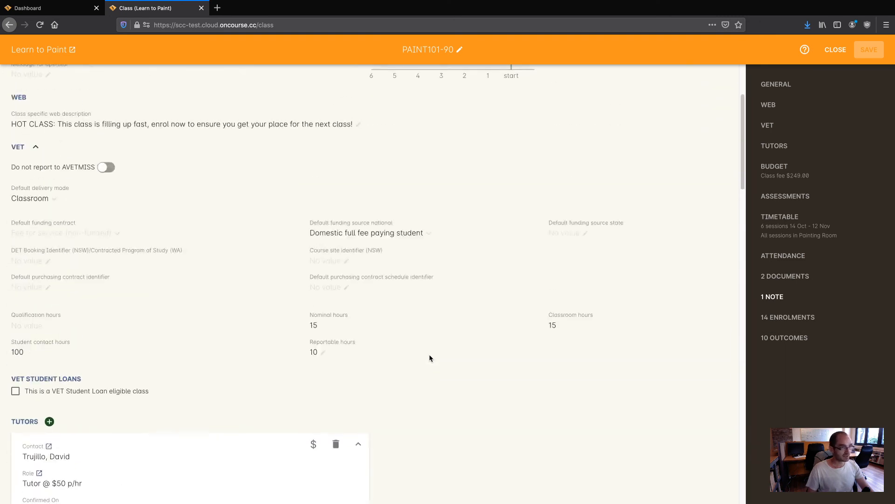
scroll(429, 358, "up", 3)
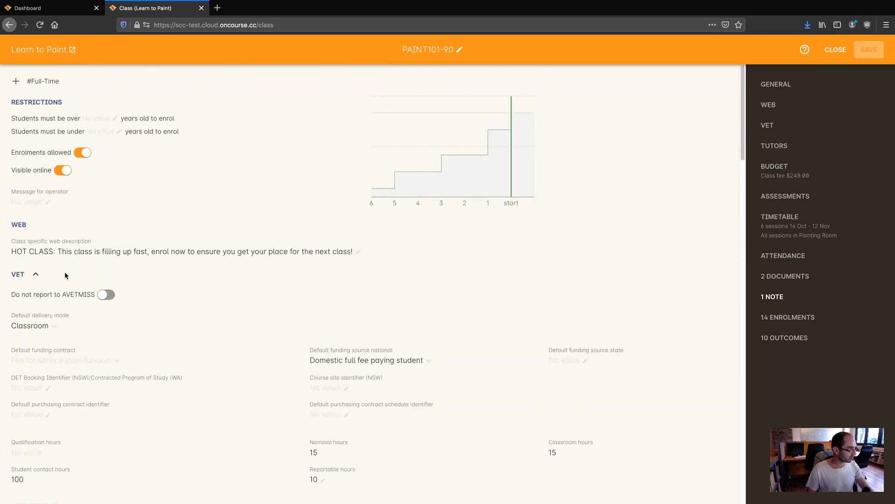